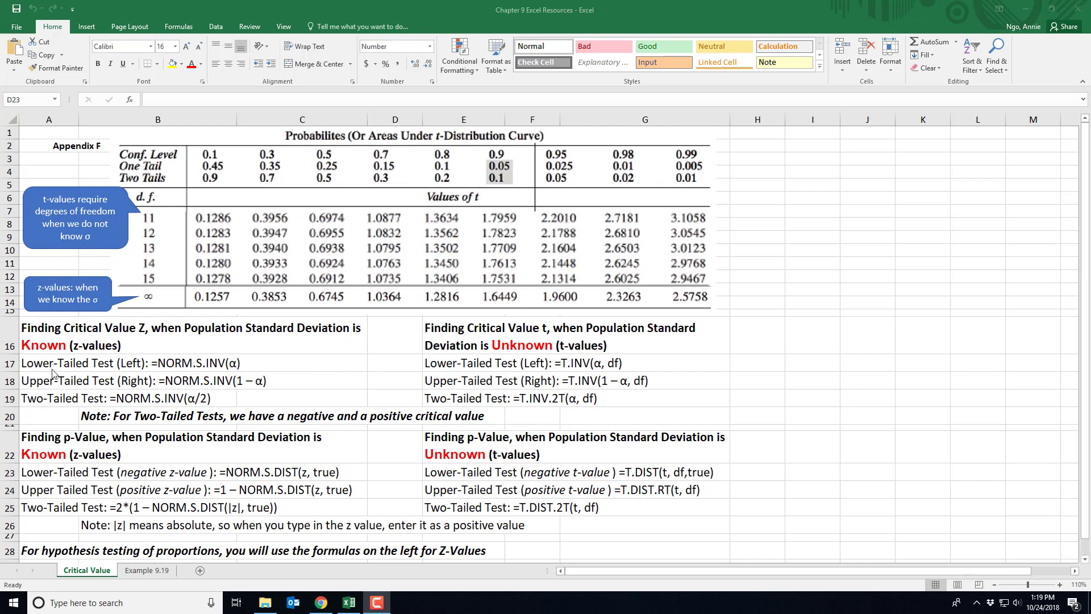
Enter =NORM.S.INV(0.05) in D17 for the lower-tailed critical z, showing -1.6449
{"action": "left_click", "coordinate": [45, 364]}
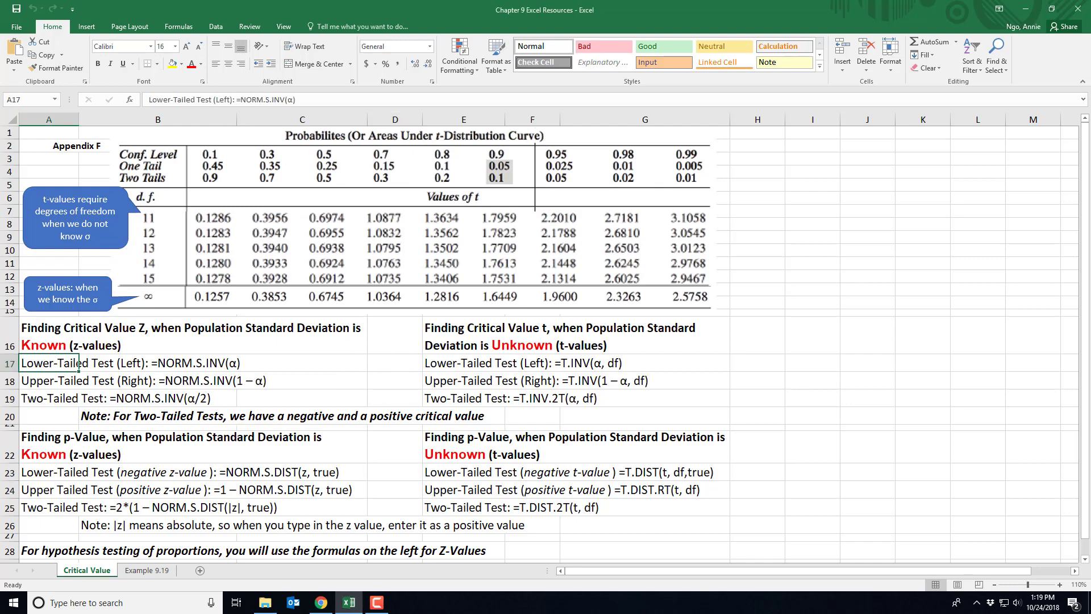
{"action": "left_click", "coordinate": [395, 362]}
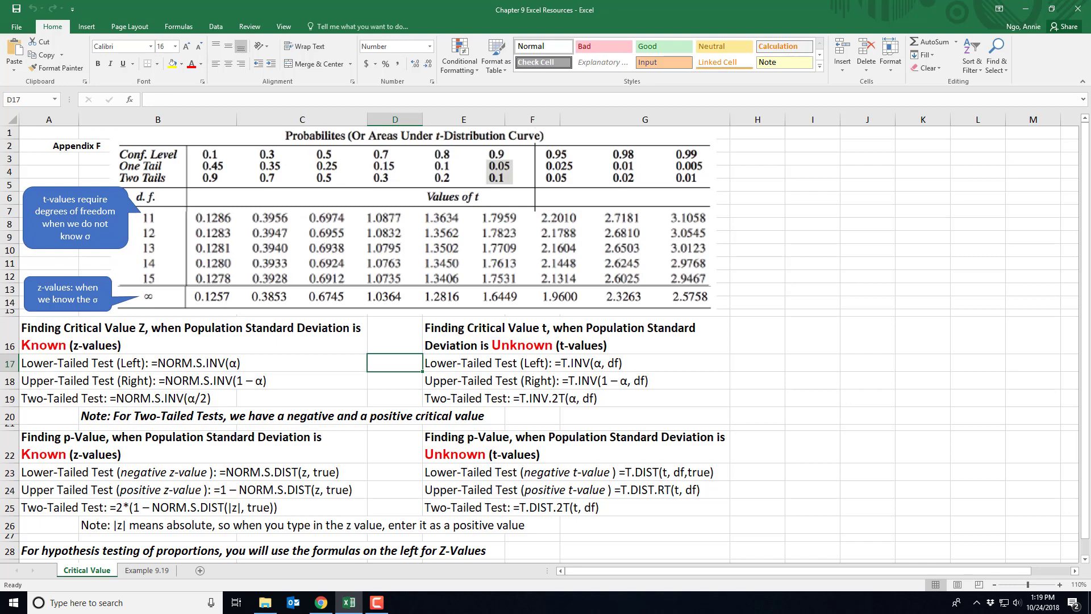
{"action": "type", "text": "="}
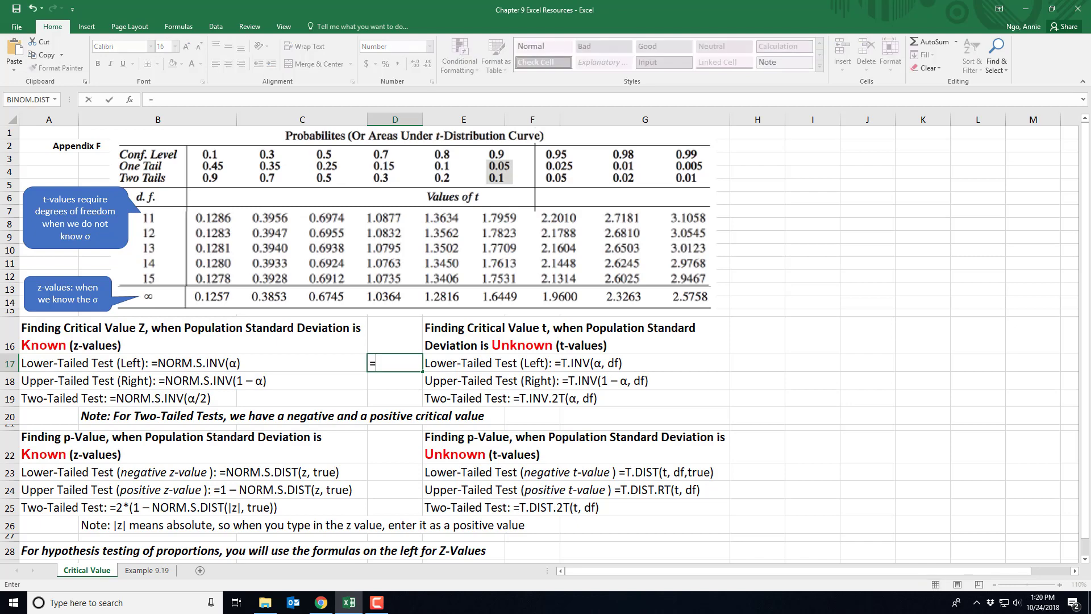
{"action": "type", "text": "norm.s.inv("}
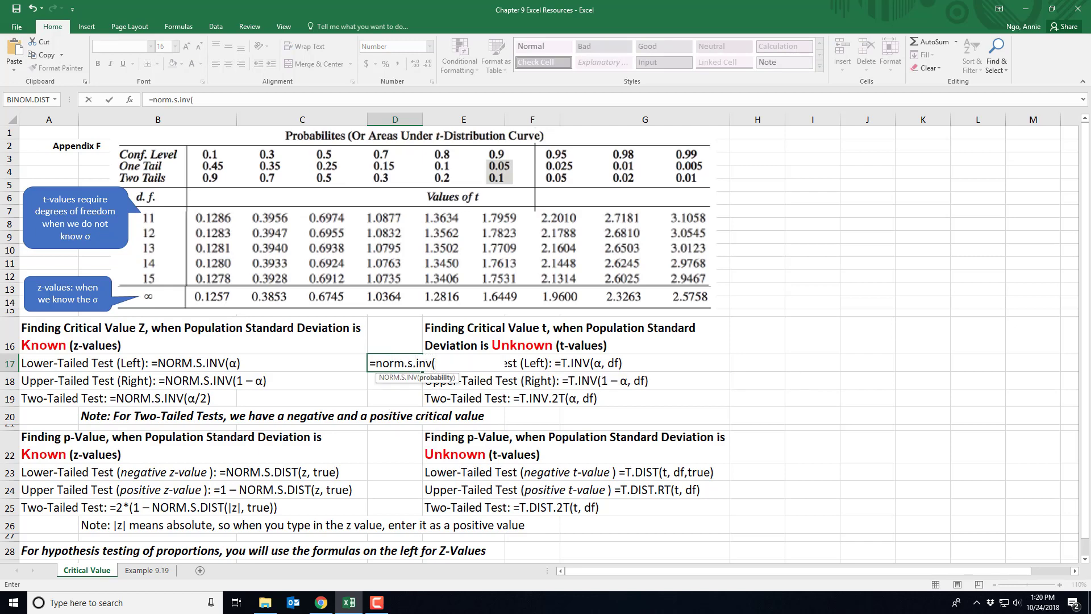
{"action": "type", "text": "0.05)"}
{"action": "key", "text": "Return"}
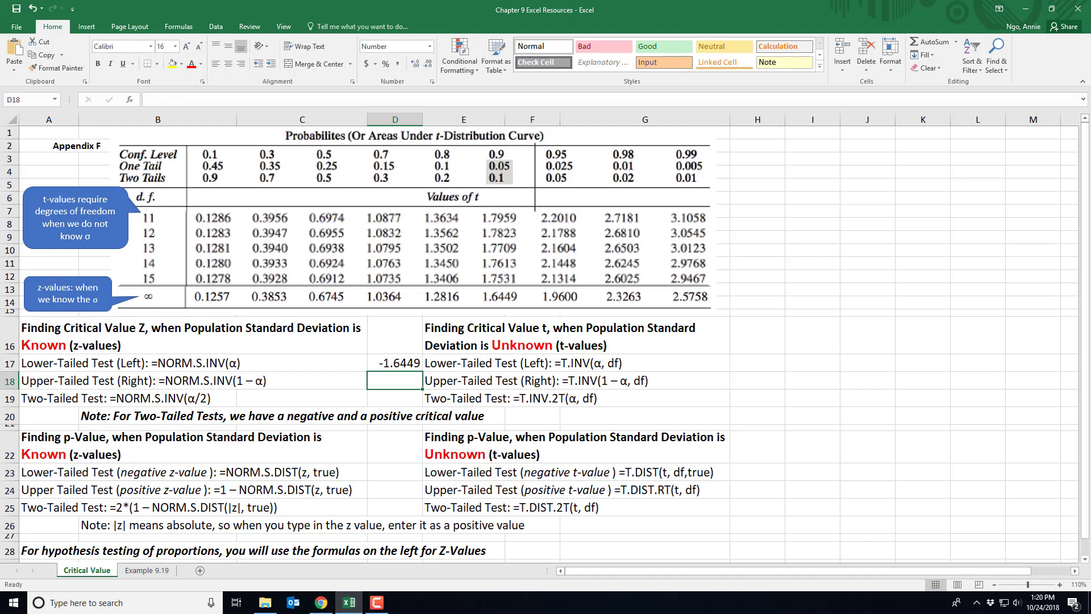
Enter =NORM.S.INV(1-0.05) in D18 for the upper-tailed critical z of 1.6449
{"action": "left_click", "coordinate": [35, 382]}
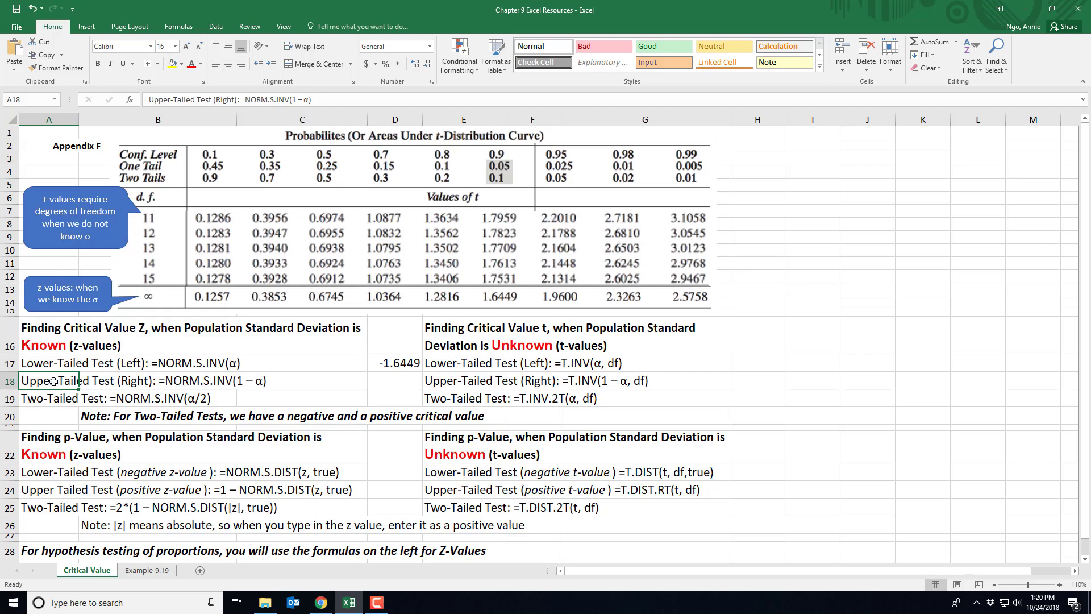
{"action": "left_click", "coordinate": [395, 381]}
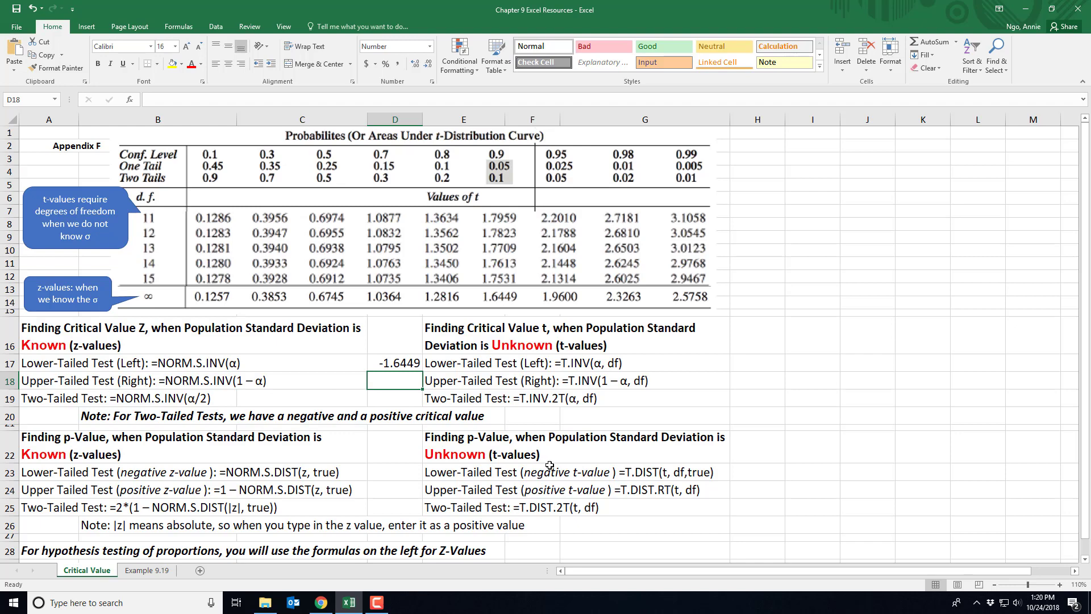
{"action": "type", "text": "=N"}
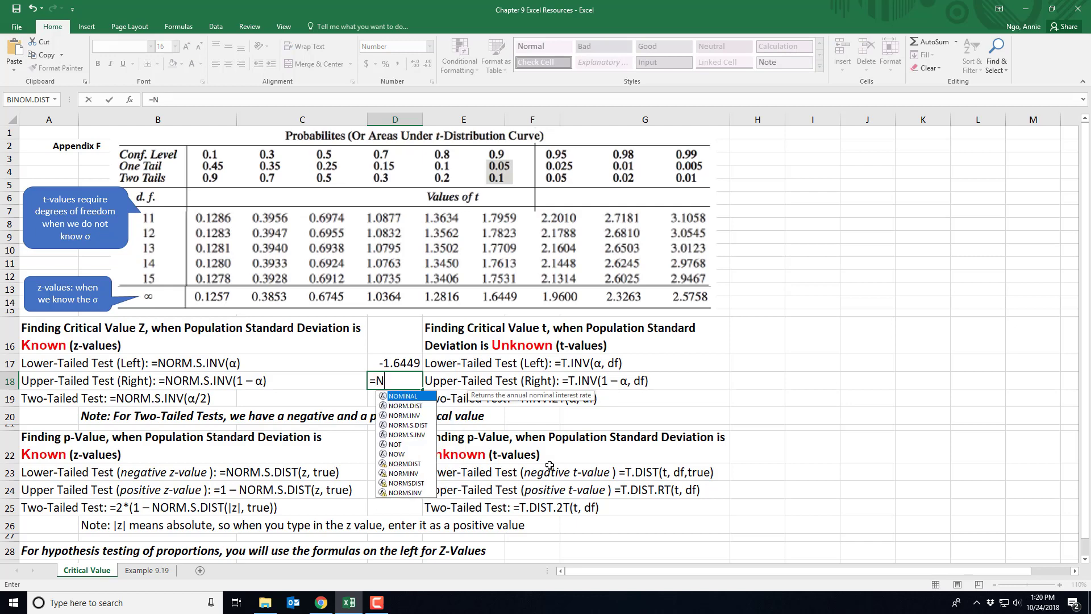
{"action": "type", "text": "ORM.S.INV"}
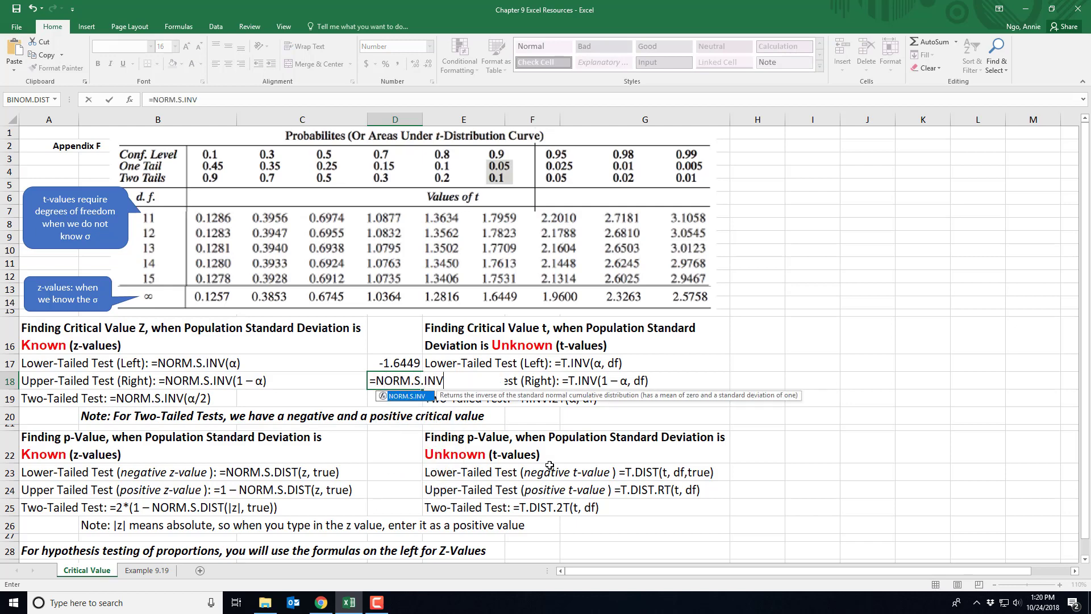
{"action": "type", "text": "(1-"}
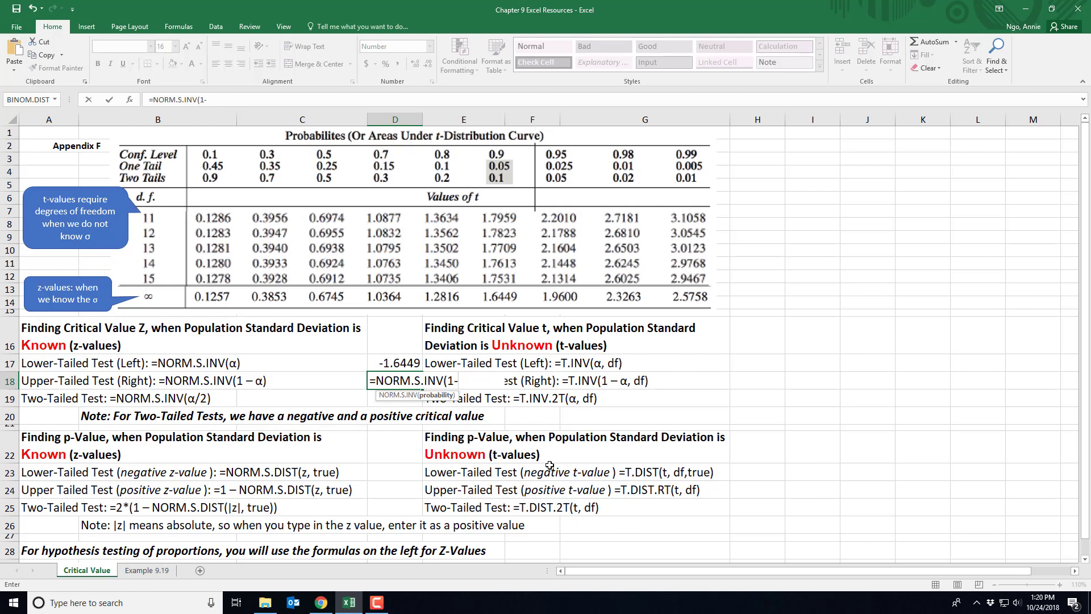
{"action": "type", "text": "0.05)"}
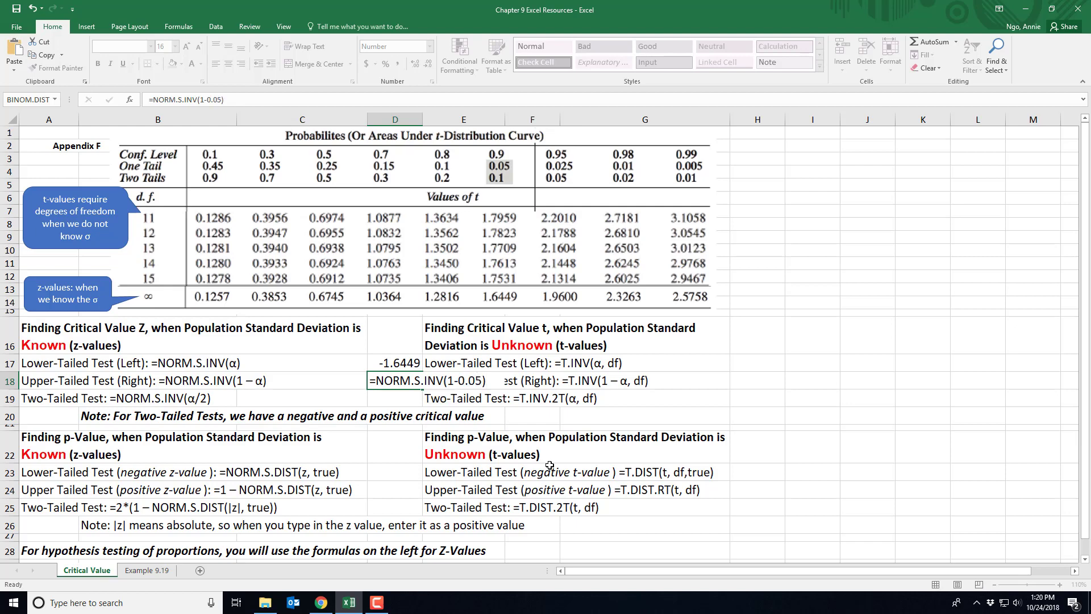
{"action": "key", "text": "Return"}
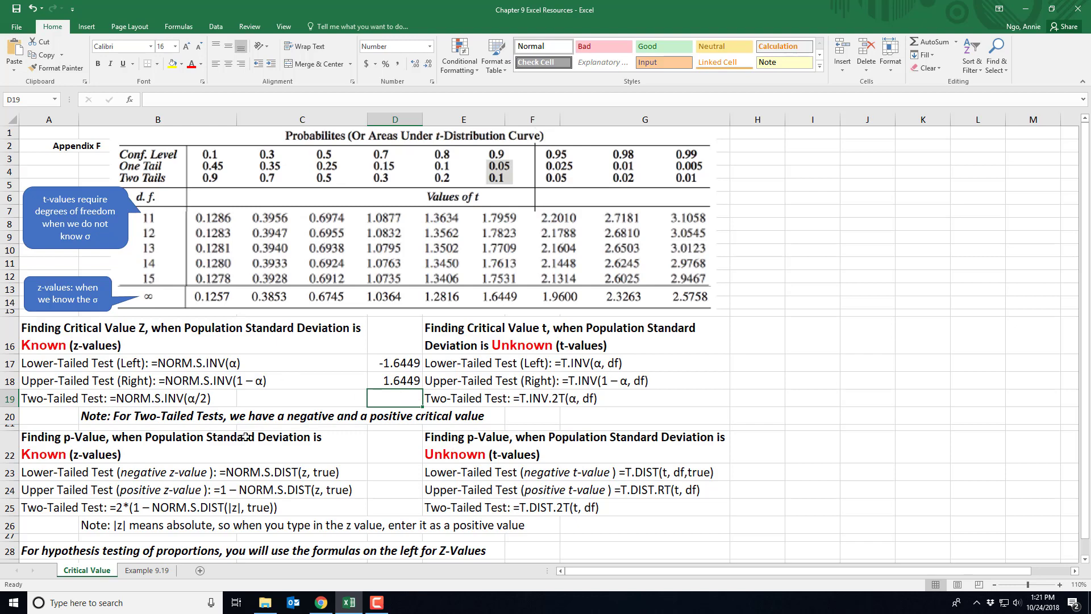
Enter =NORM.S.INV(0.05/2) in D19 for the two-tailed critical z, returning -1.9600
{"action": "type", "text": "=NORM."}
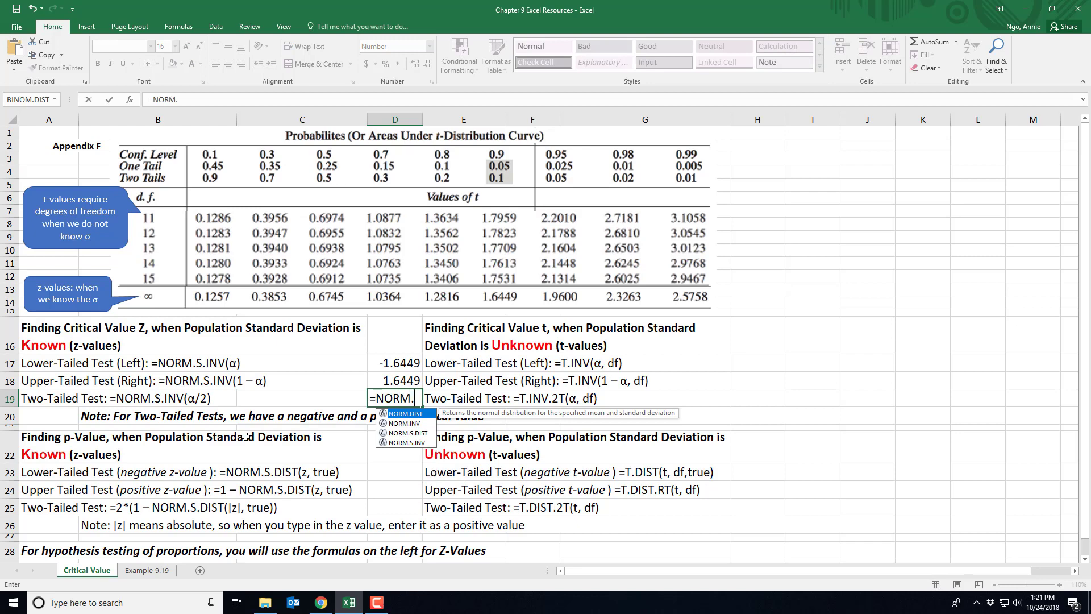
{"action": "type", "text": "S.INV("}
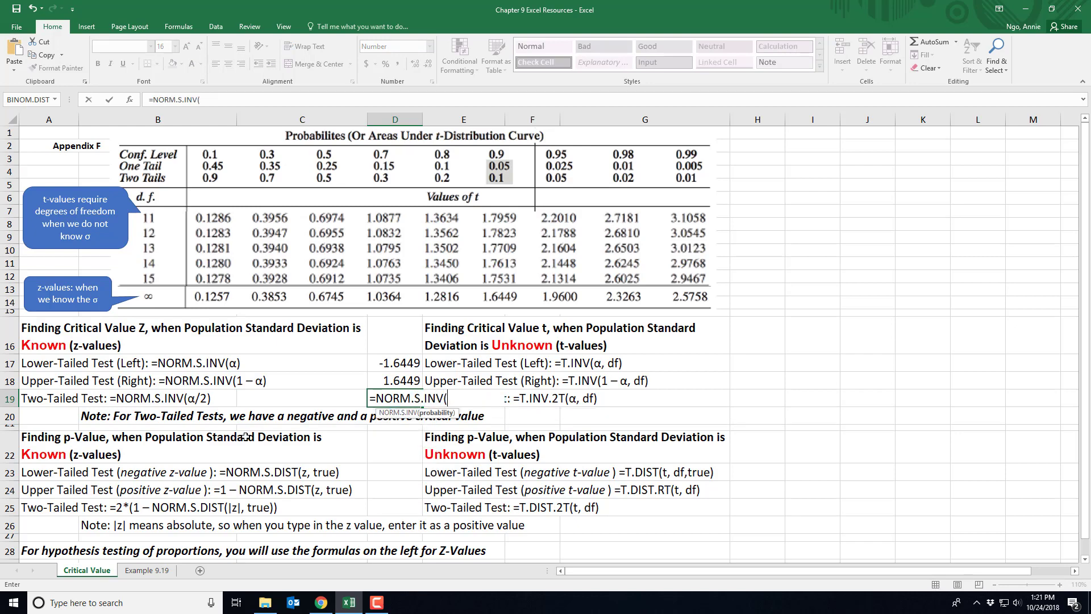
{"action": "type", "text": "0.05/2"}
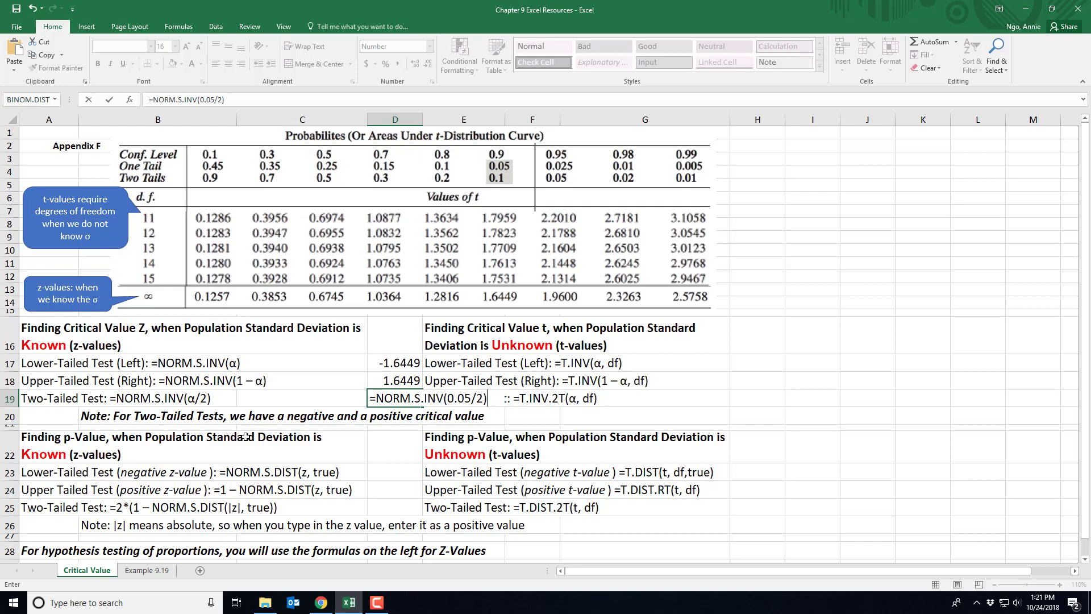
{"action": "type", "text": ")"}
{"action": "key", "text": "Return"}
{"action": "key", "text": "Up"}
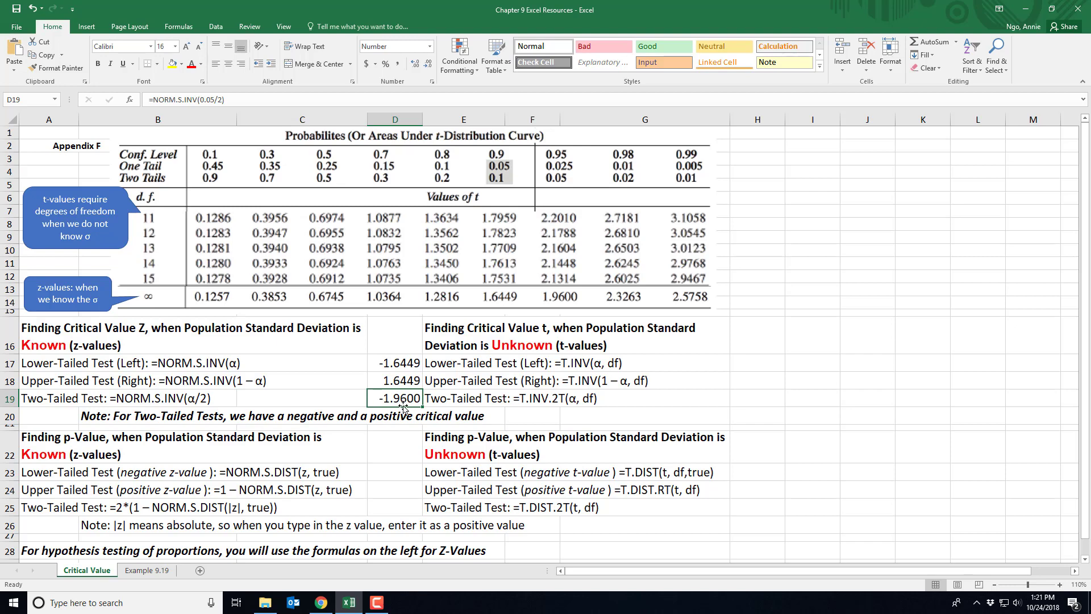
{"action": "left_click", "coordinate": [744, 359]}
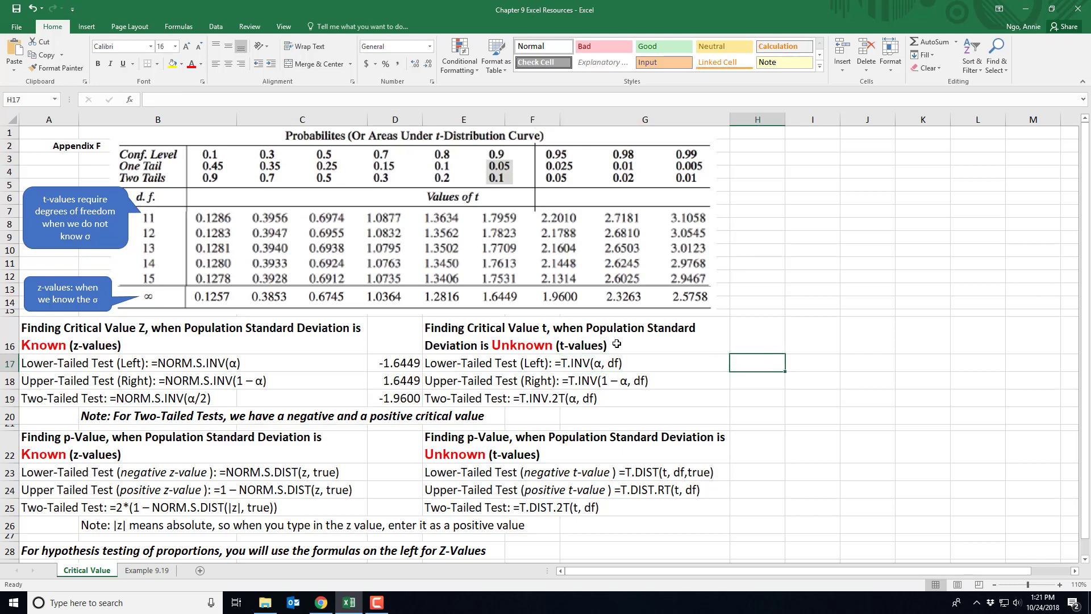
{"action": "left_click", "coordinate": [468, 366]}
{"action": "left_click", "coordinate": [456, 378]}
{"action": "left_click", "coordinate": [465, 397]}
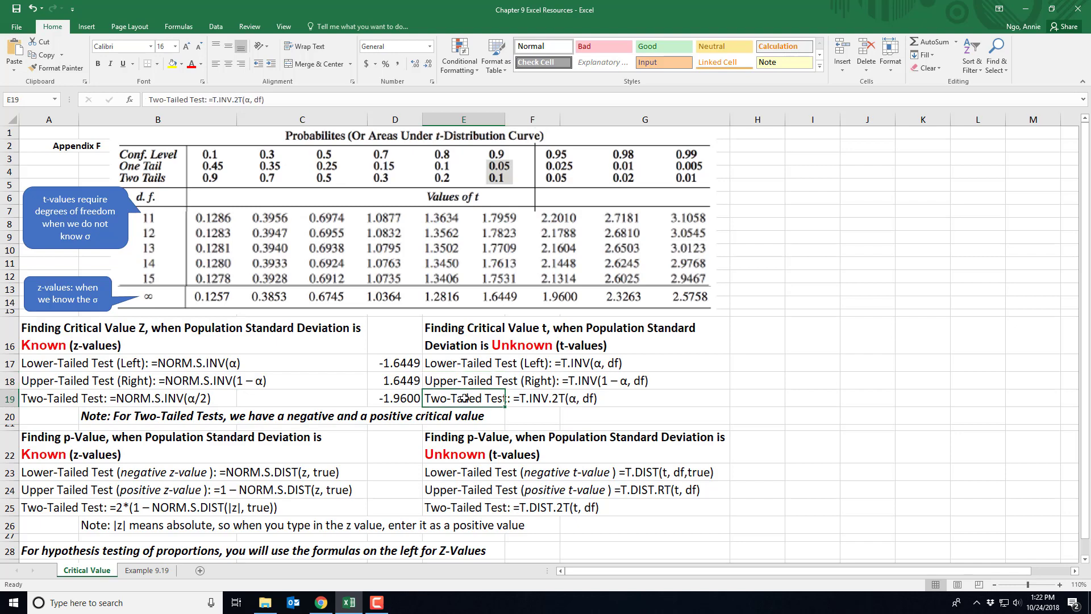
{"action": "left_click", "coordinate": [758, 365]}
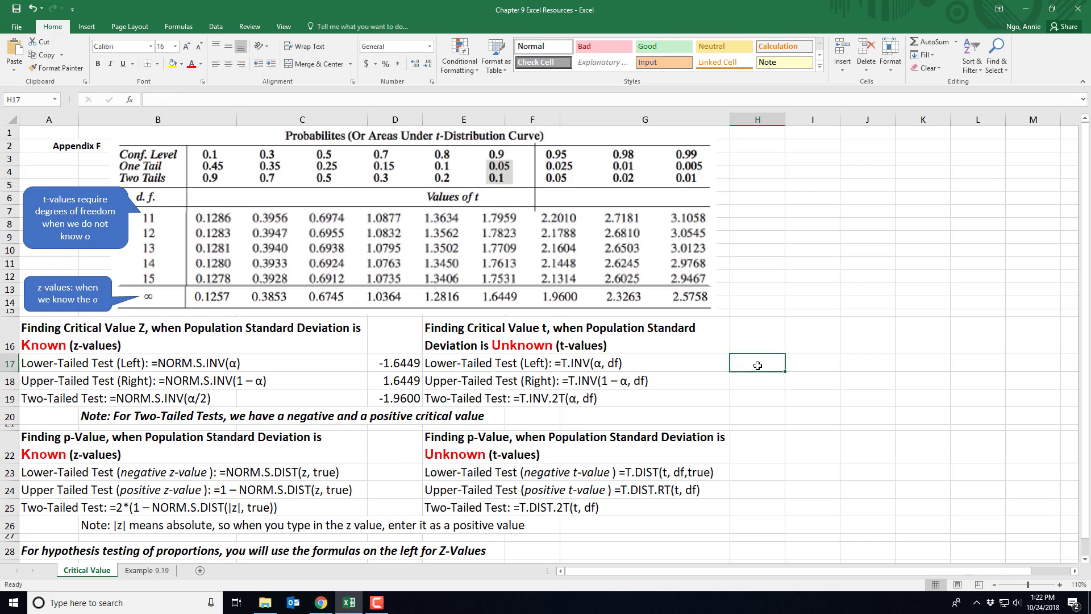
{"action": "left_click", "coordinate": [489, 366]}
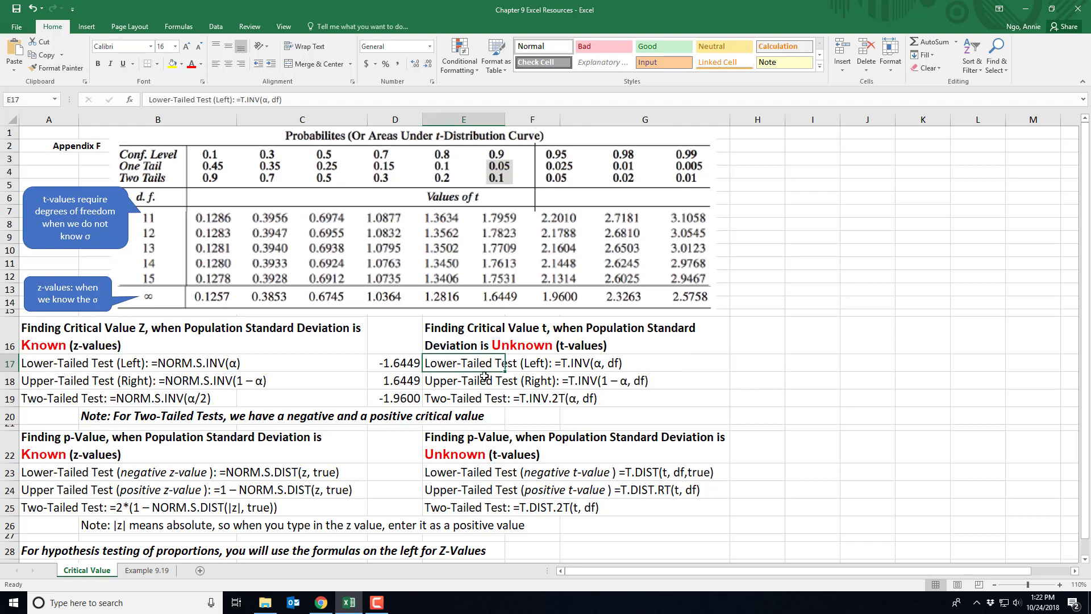
{"action": "left_click", "coordinate": [490, 381]}
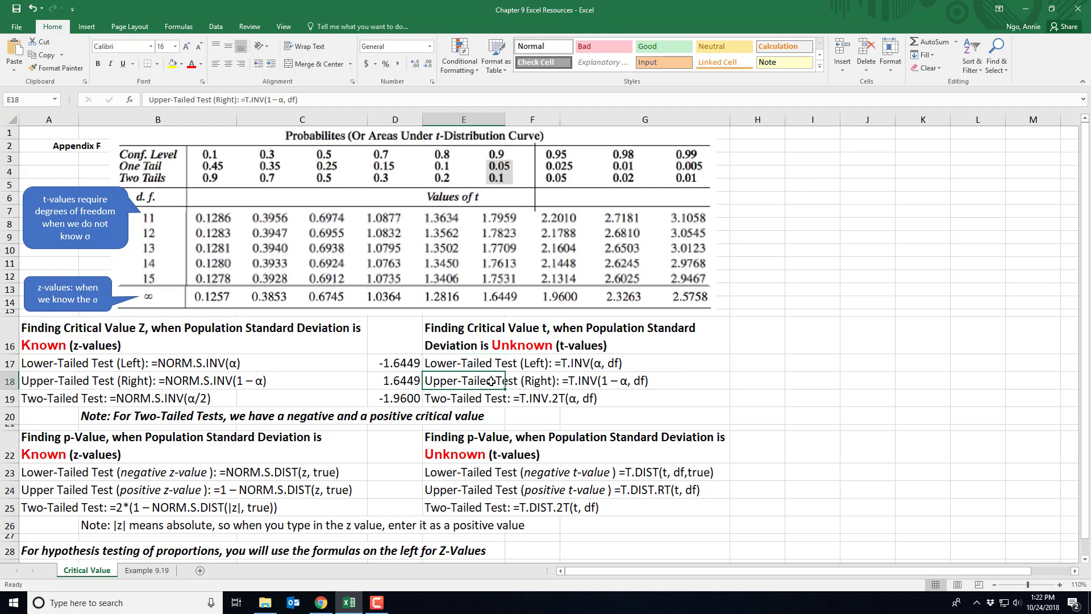
{"action": "left_click", "coordinate": [491, 398]}
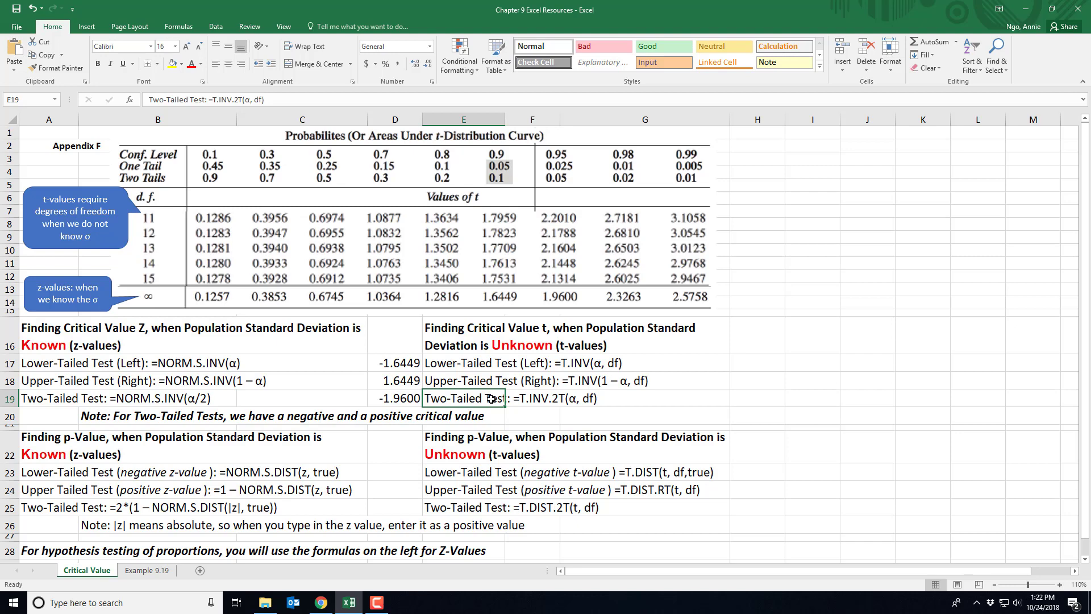
{"action": "left_click", "coordinate": [747, 367]}
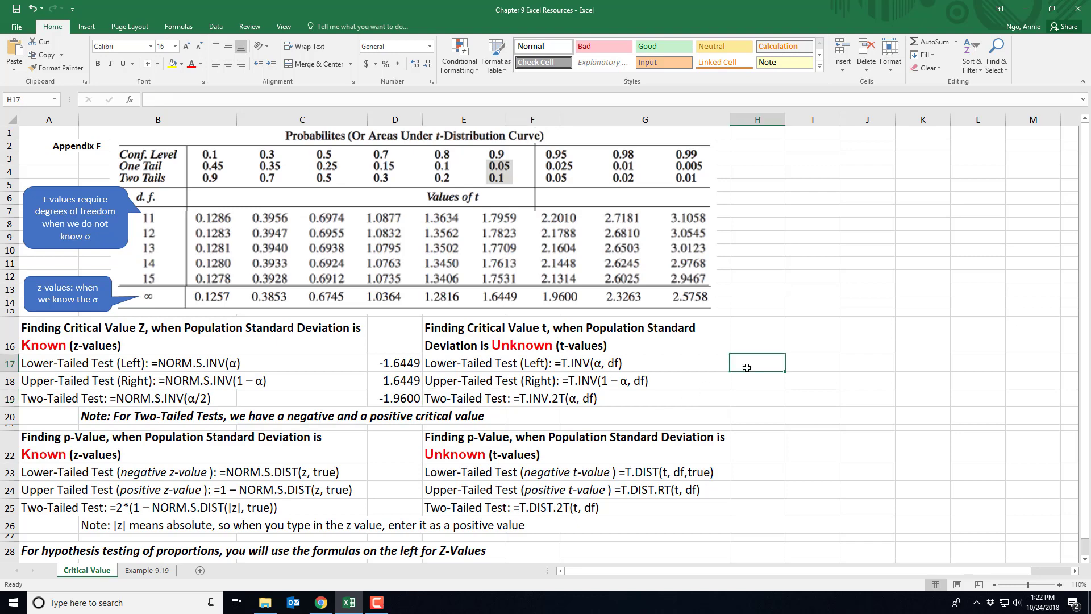
Enter =T.INV(0.05,9) in H17 for the left-tailed critical t of -1.8331
{"action": "type", "text": "="}
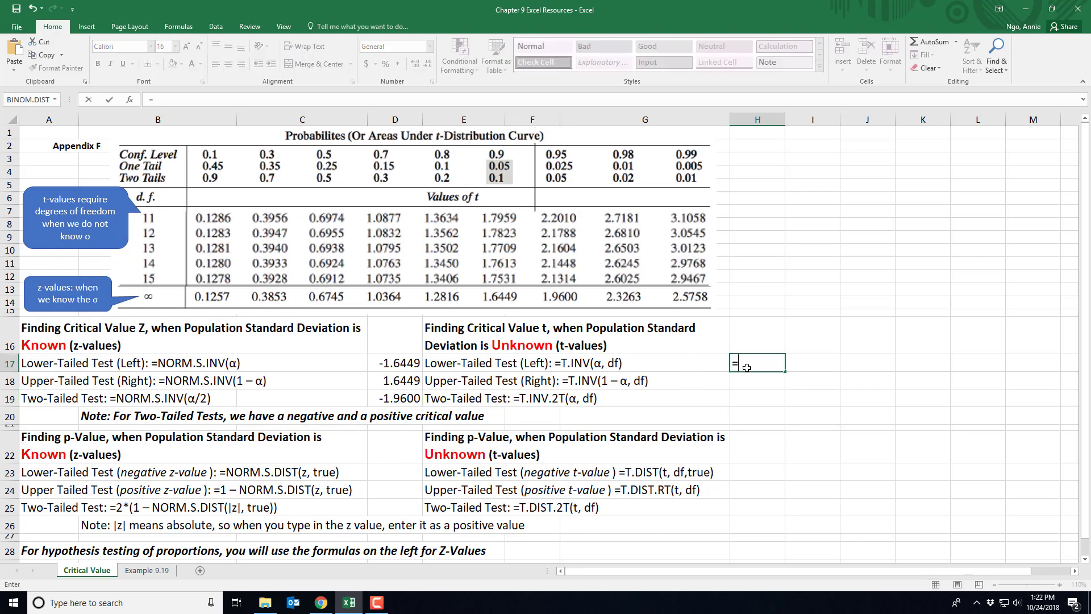
{"action": "type", "text": "T.INV("}
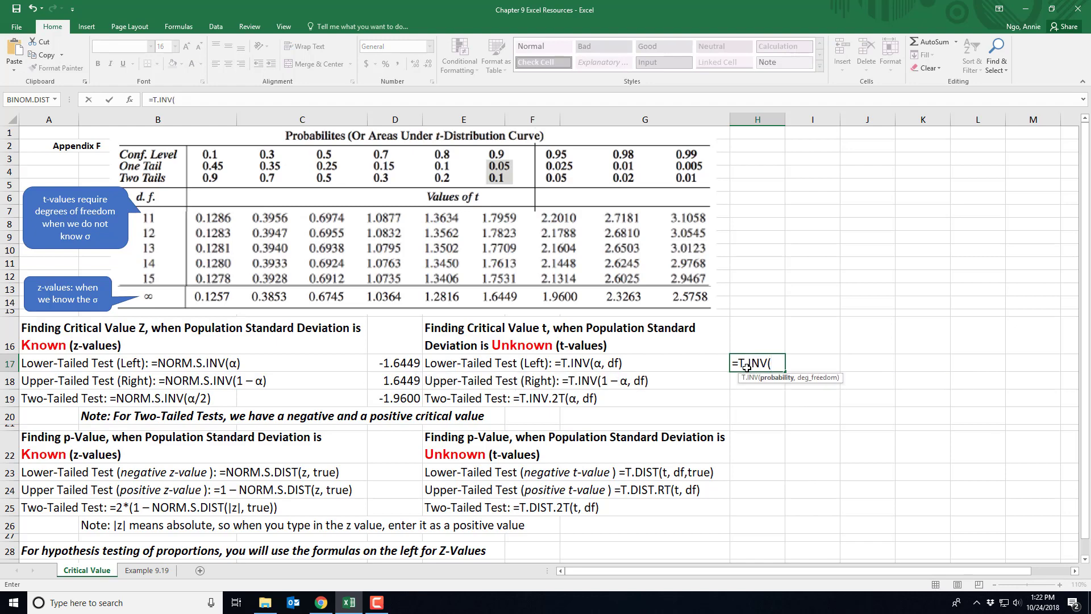
{"action": "type", "text": "0.05,"}
{"action": "type", "text": "9)"}
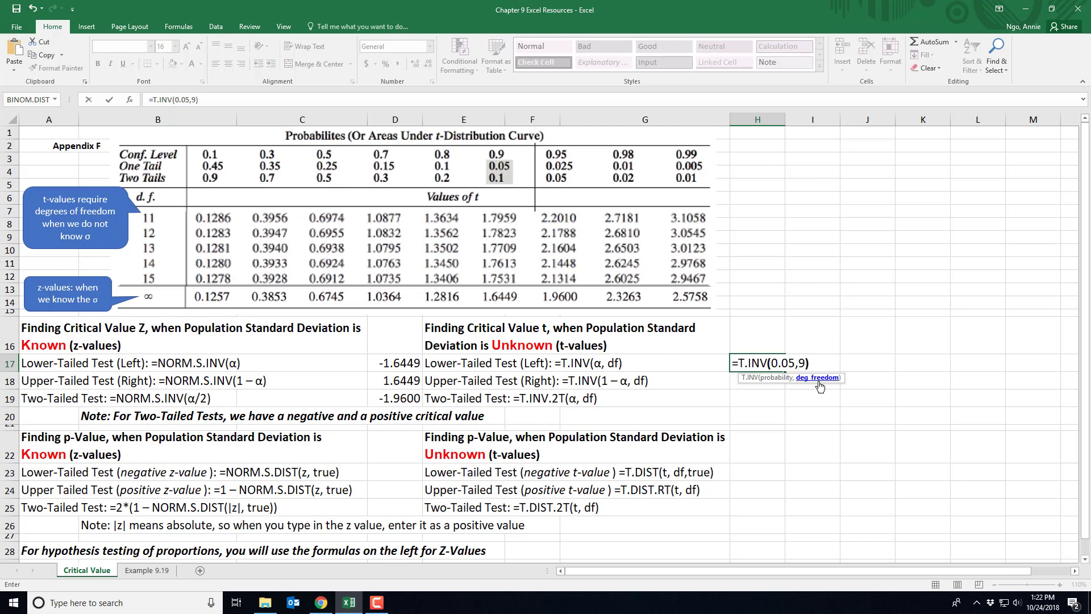
{"action": "key", "text": "Return"}
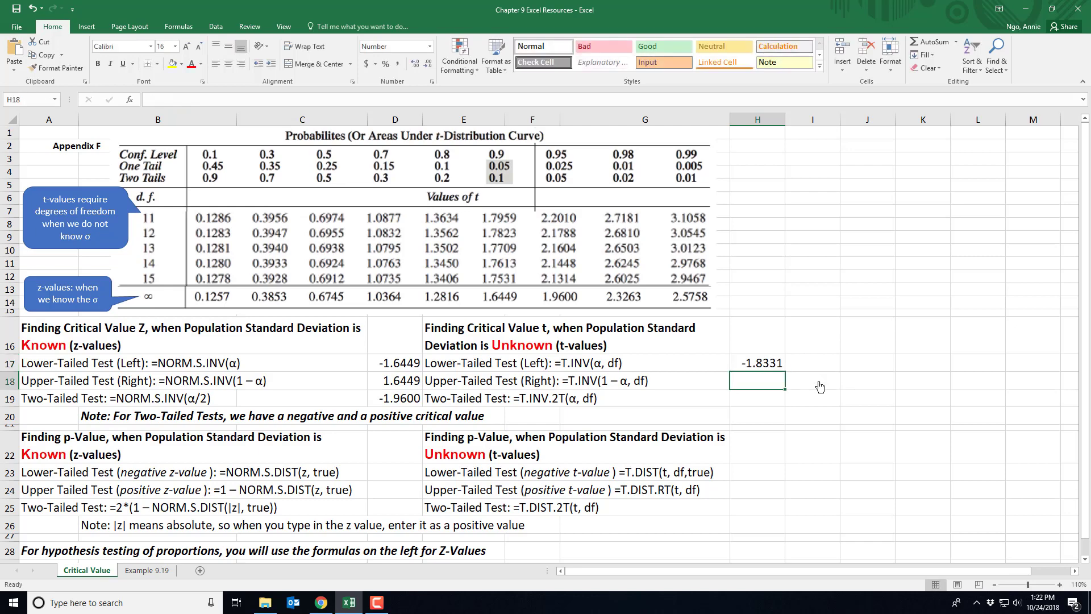
Enter =T.INV(1-0.05,9) in H18 for the right-tailed critical t of 1.8331
{"action": "type", "text": "="}
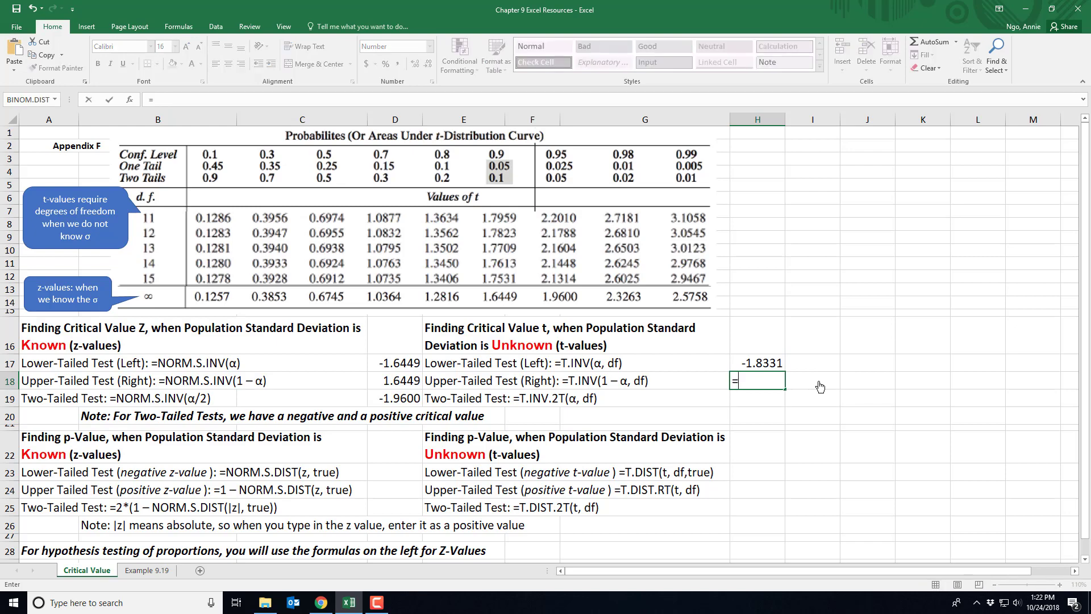
{"action": "type", "text": "T.IN"}
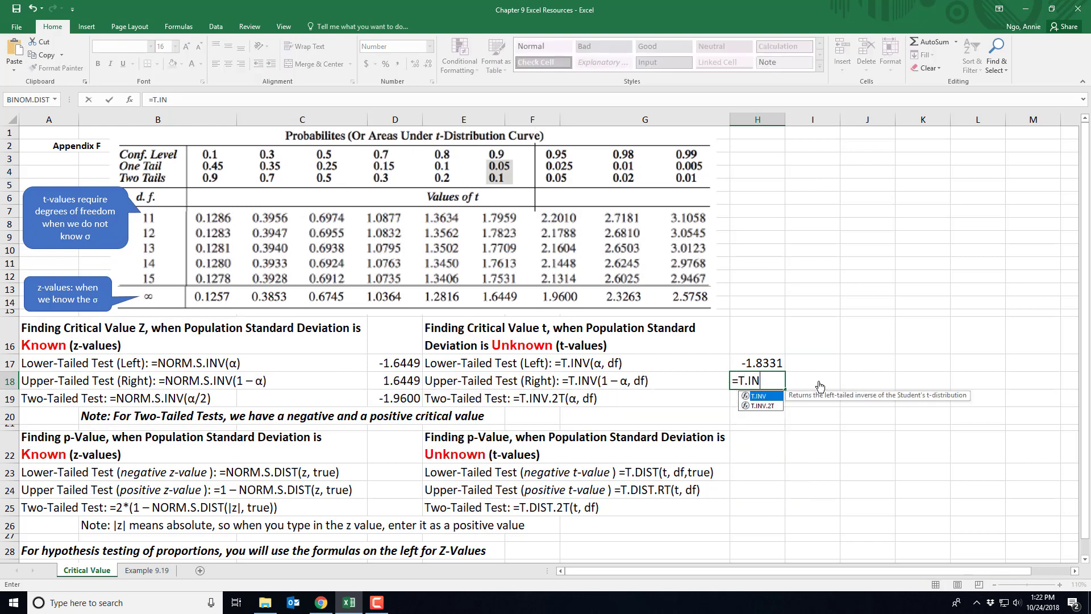
{"action": "type", "text": "V(1"}
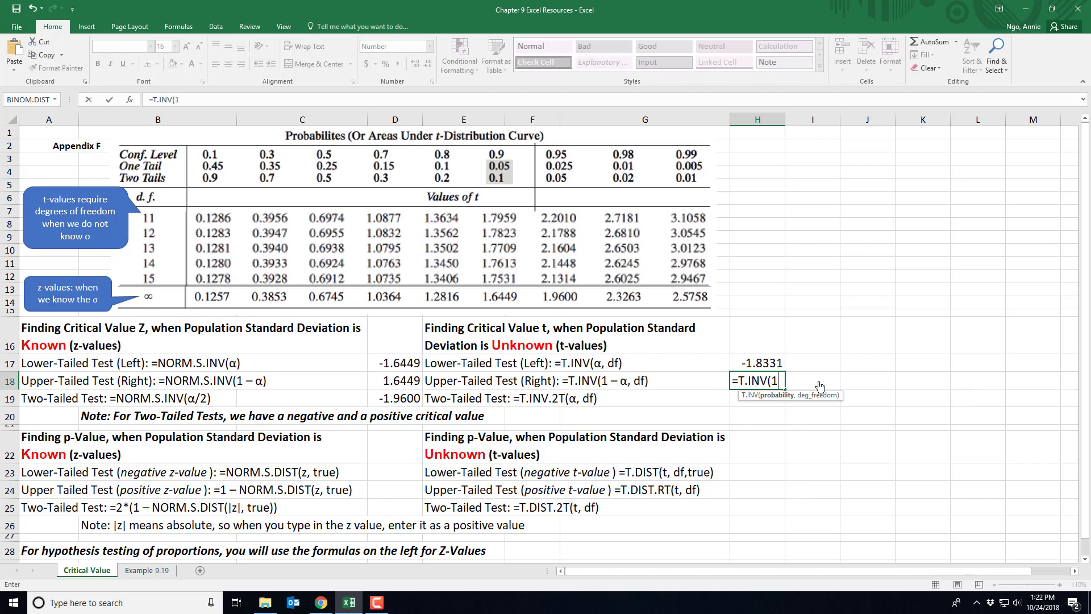
{"action": "type", "text": "-0.05,"}
{"action": "type", "text": "9"}
{"action": "key", "text": "Return"}
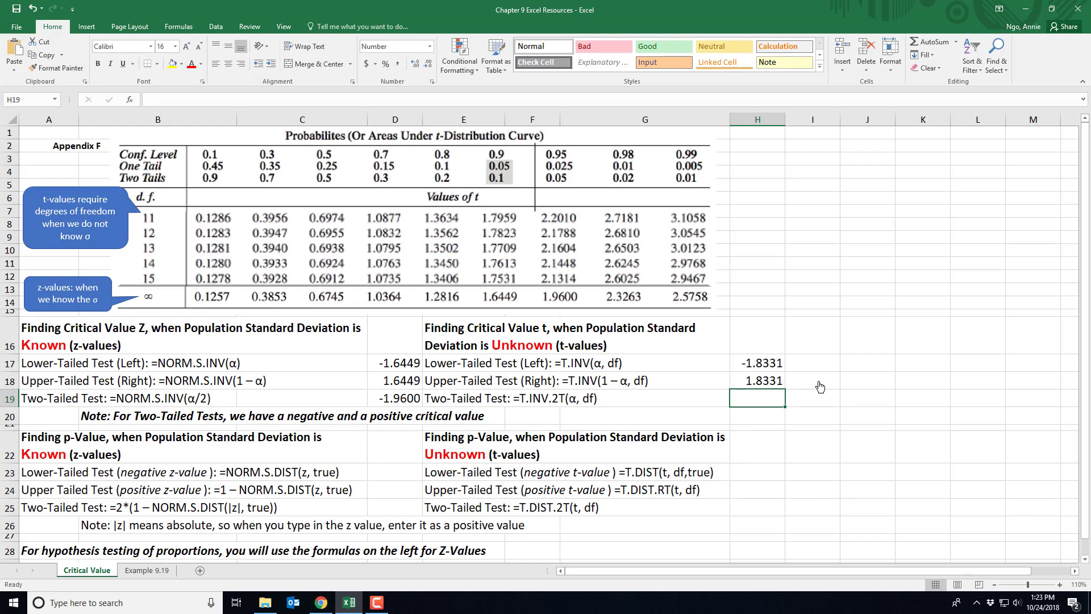
Enter =T.INV.2T(0.05,9) in H19 for the two-tailed critical t, 2.2622
{"action": "type", "text": "=T.INV"}
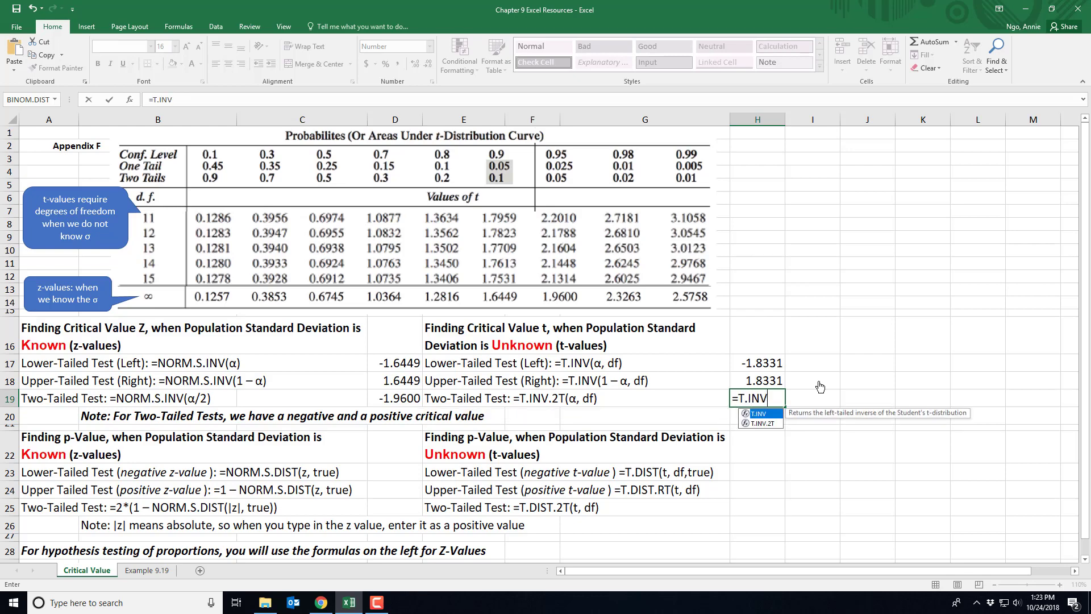
{"action": "type", "text": ".2T"}
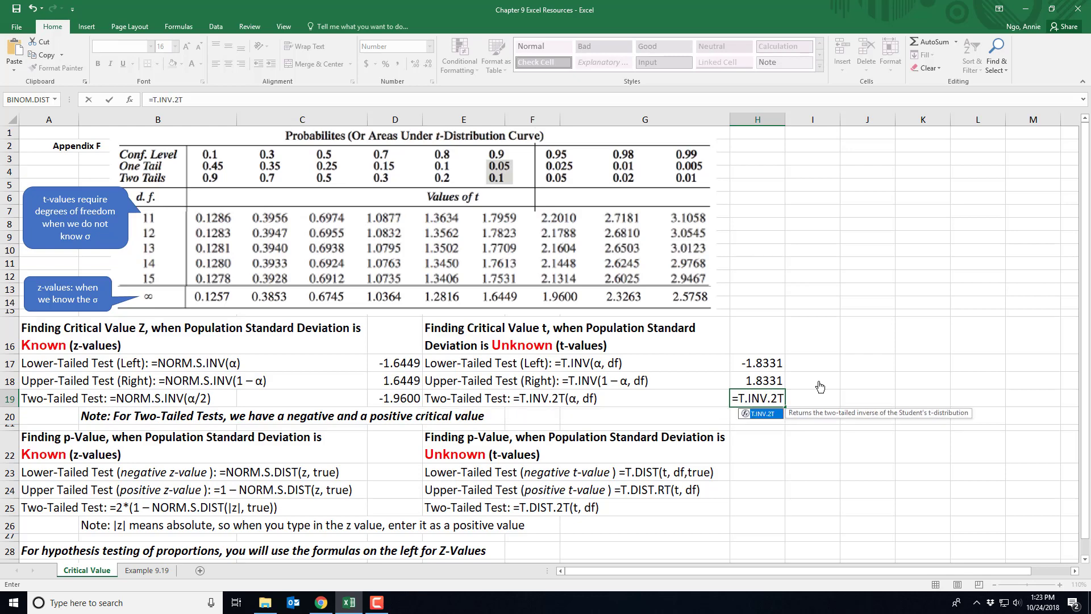
{"action": "type", "text": "(0"}
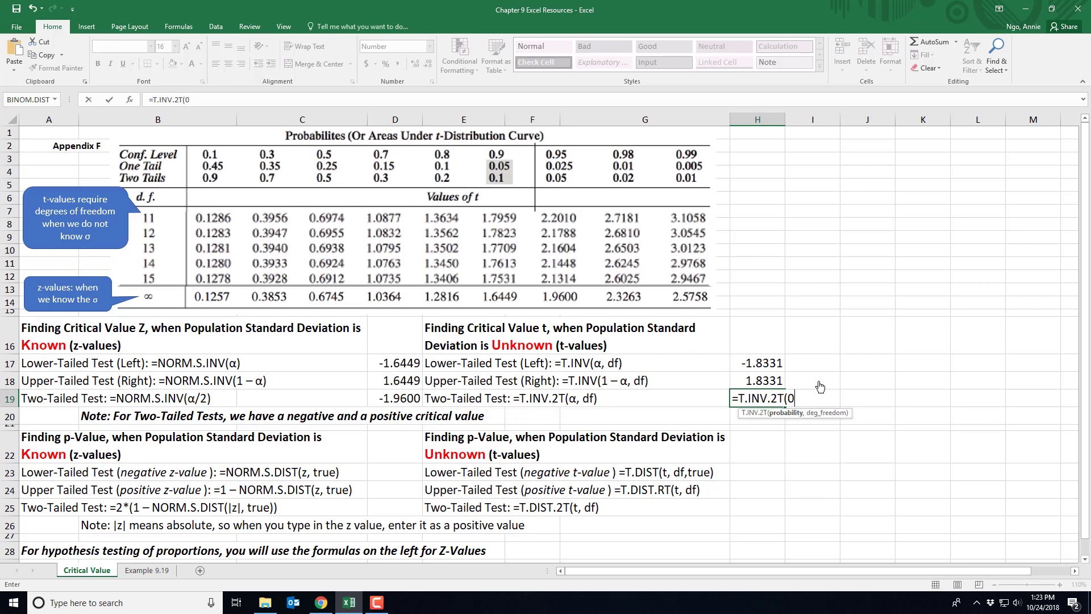
{"action": "type", "text": ".05,9)"}
{"action": "key", "text": "Return"}
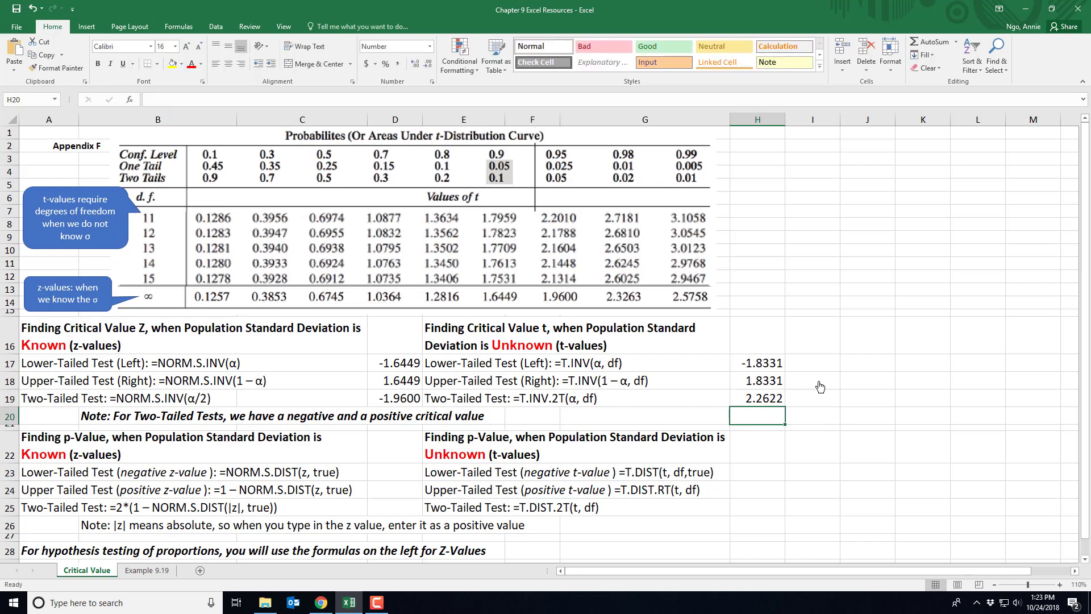
{"action": "left_click", "coordinate": [761, 405]}
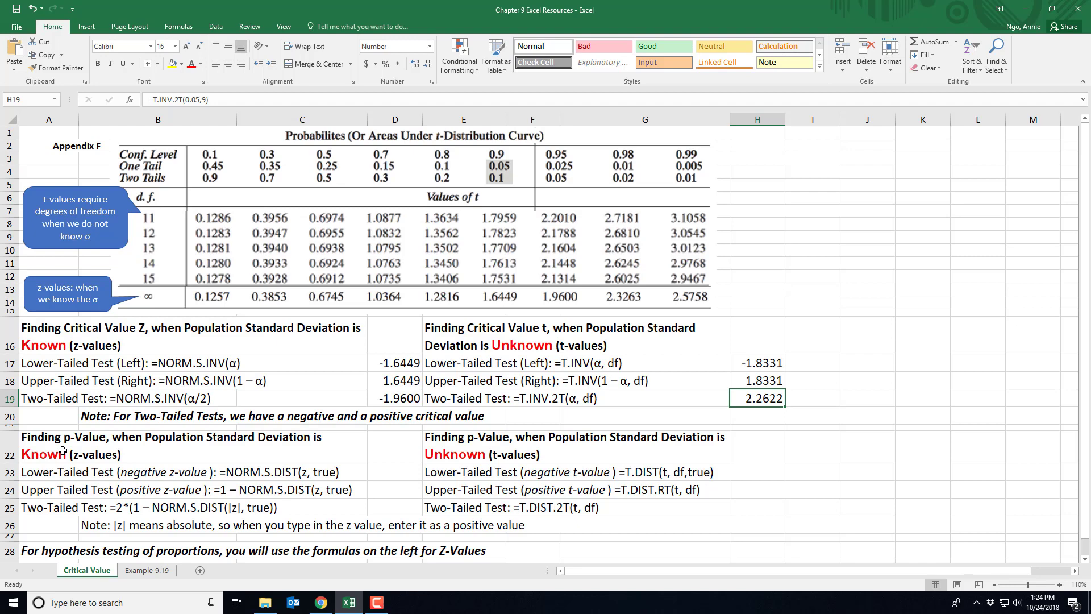
{"action": "left_click", "coordinate": [62, 471]}
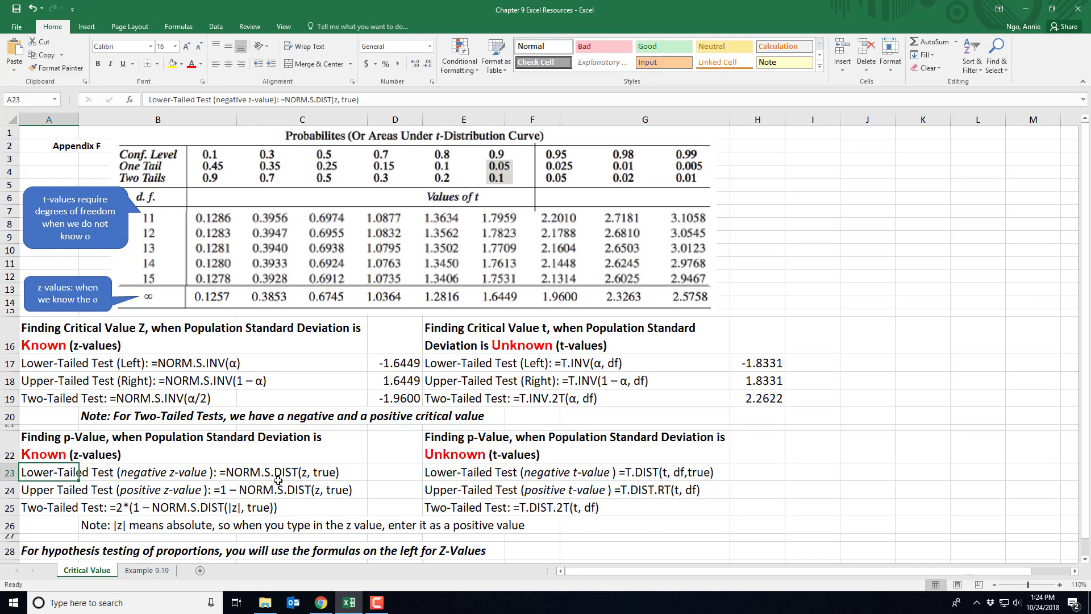
{"action": "left_click", "coordinate": [405, 472]}
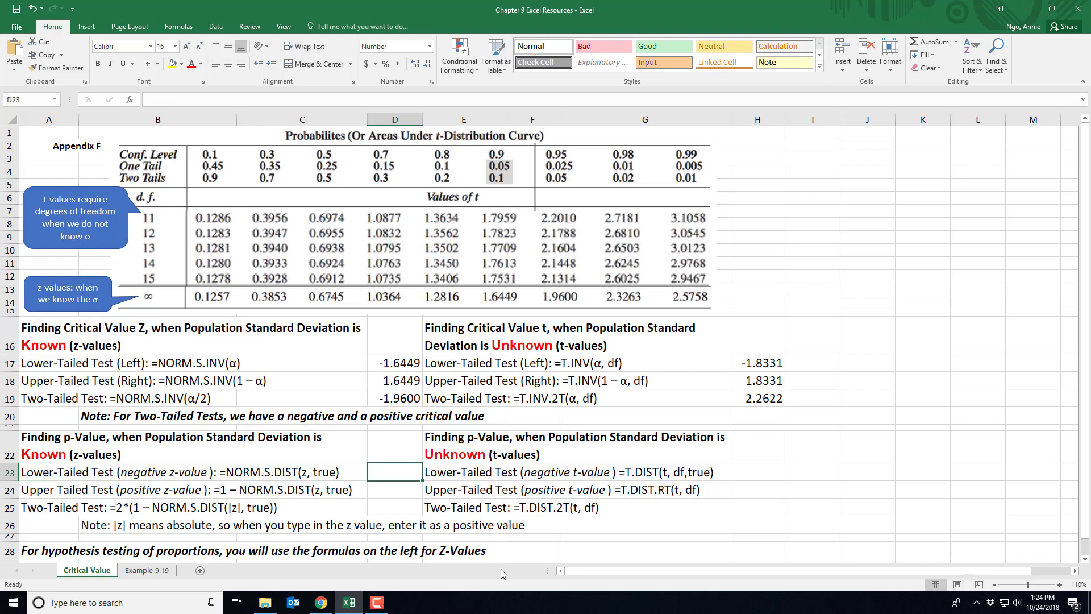
Enter =NORM.S.DIST(-1.04,True) in D23 for the lower-tailed p-value, 0.1492
{"action": "type", "text": "=NORM."}
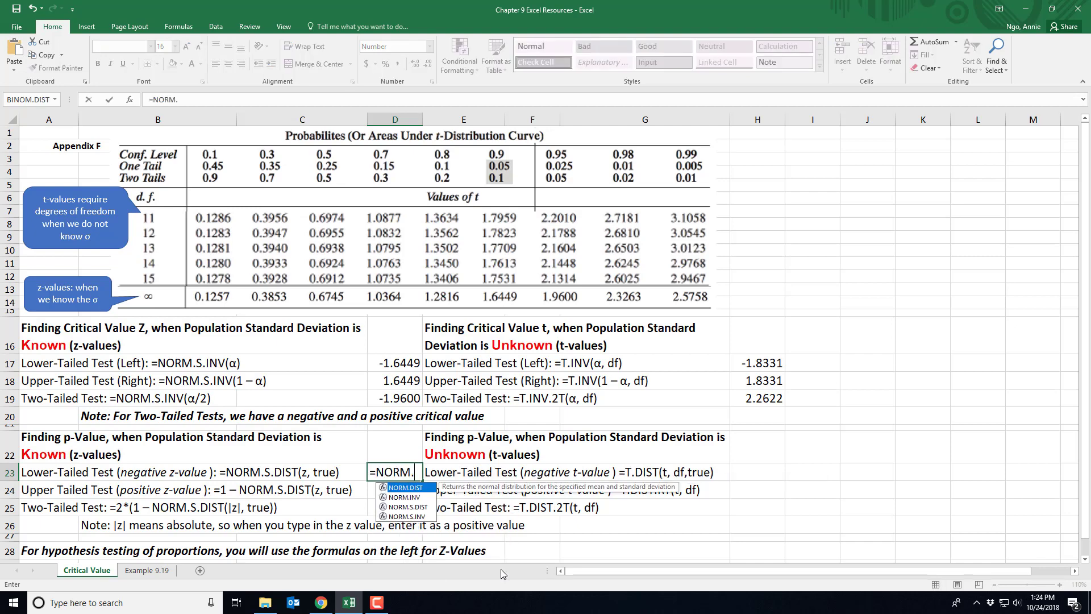
{"action": "type", "text": "S.DIST(-"}
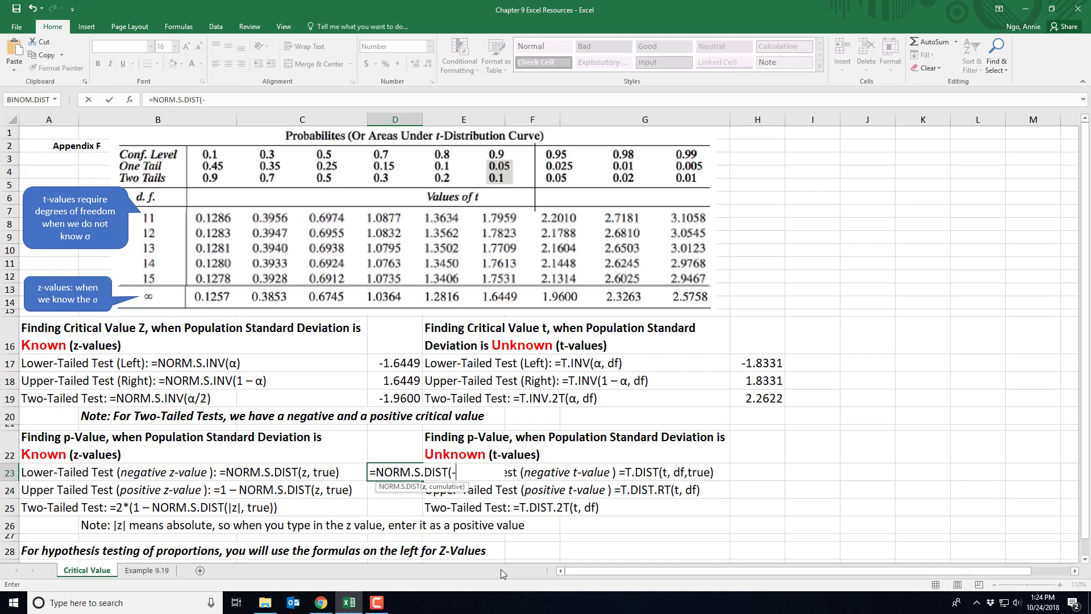
{"action": "type", "text": "1.04,"}
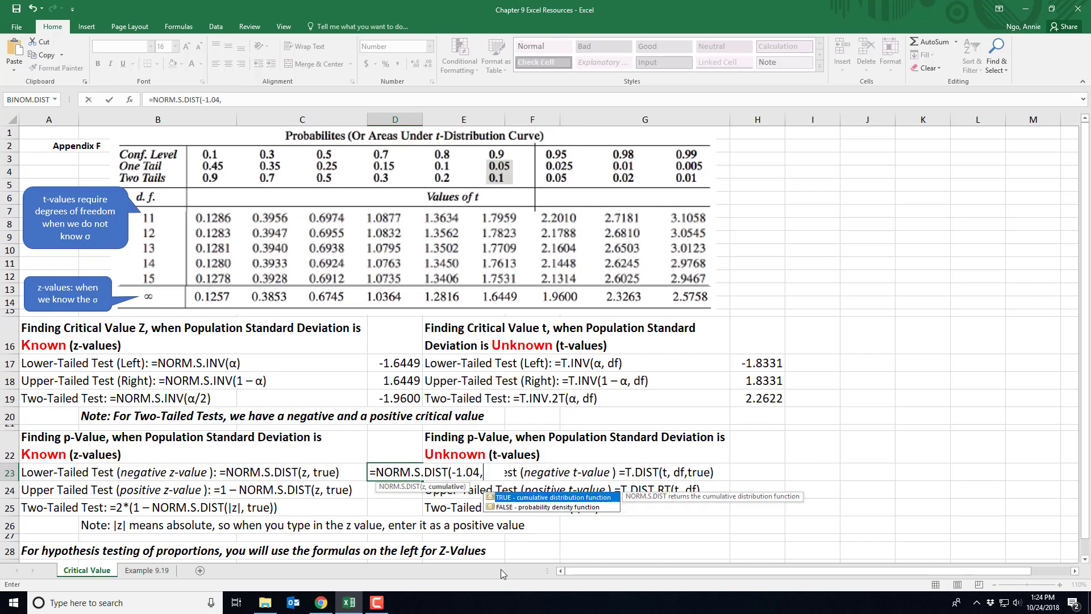
{"action": "type", "text": "True)"}
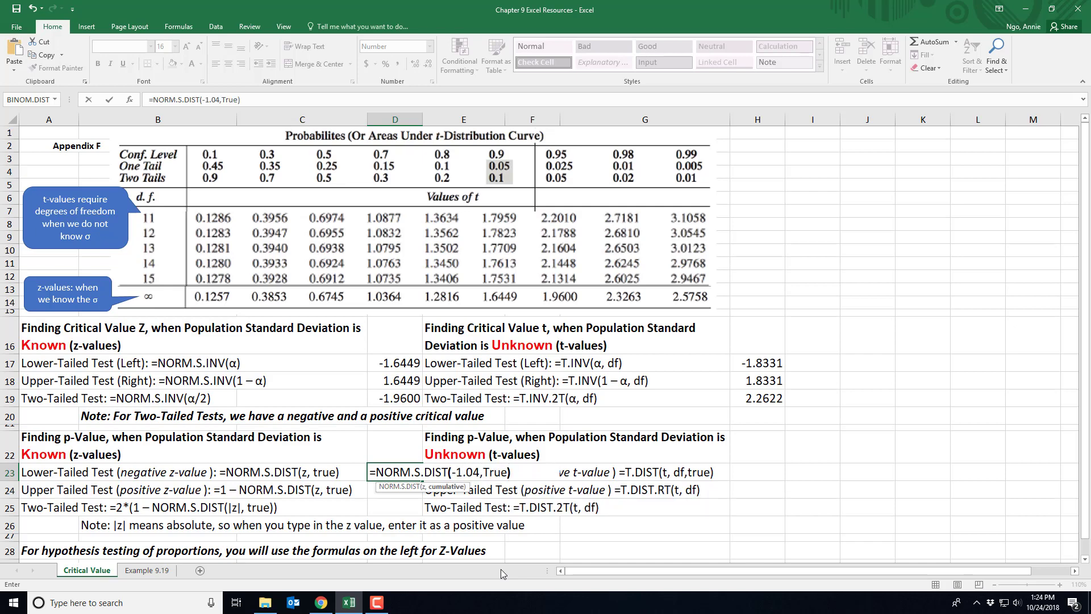
{"action": "key", "text": "Return"}
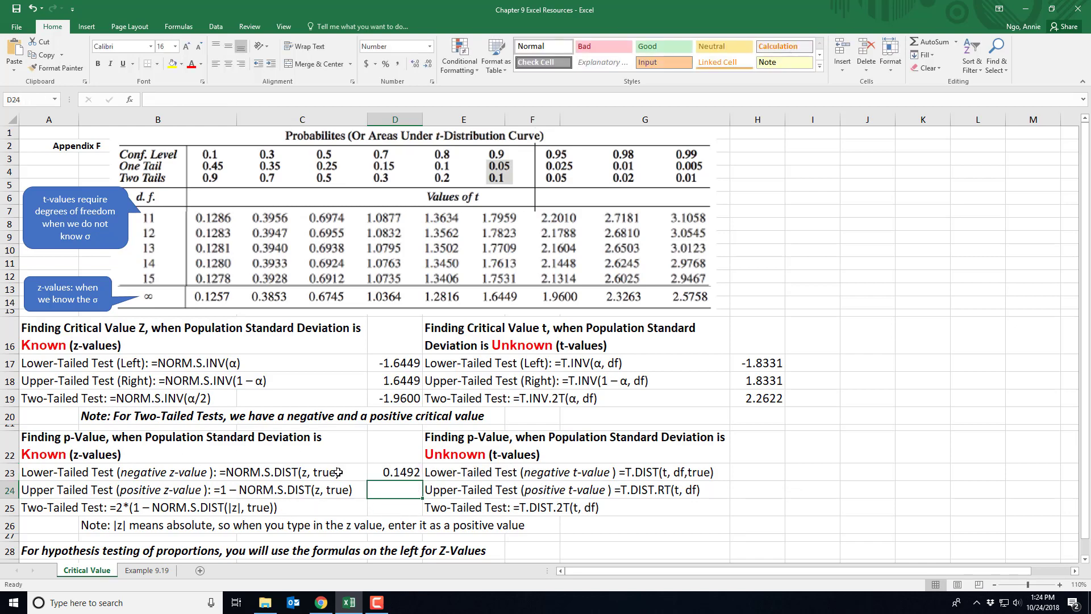
Enter =1-NORM.S.DIST(3.32,True) in D24 for the upper-tailed p-value, 0.0005
{"action": "left_click", "coordinate": [53, 487]}
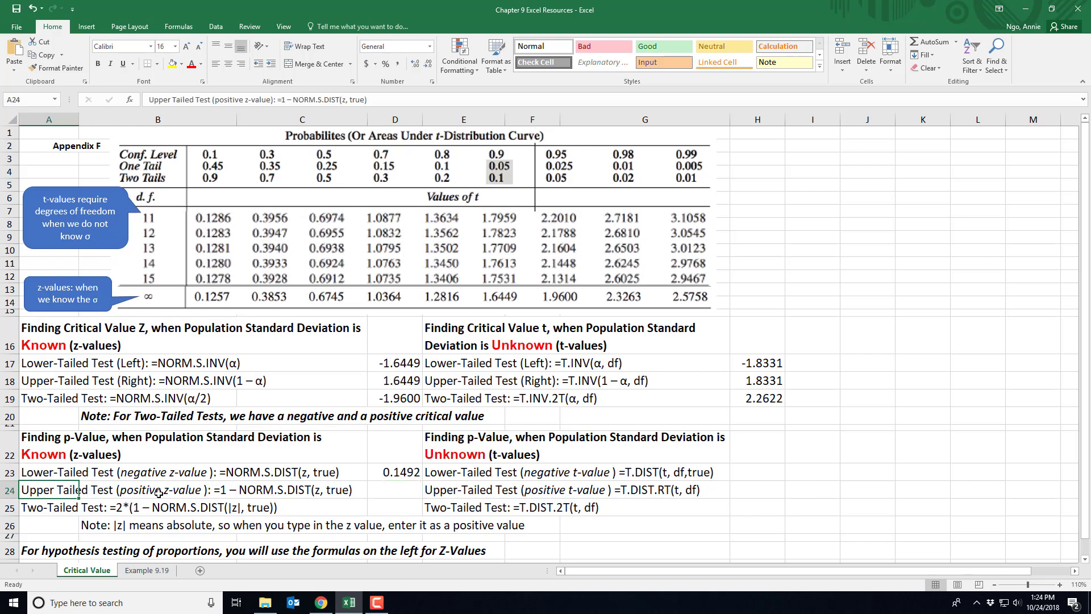
{"action": "left_click", "coordinate": [388, 490]}
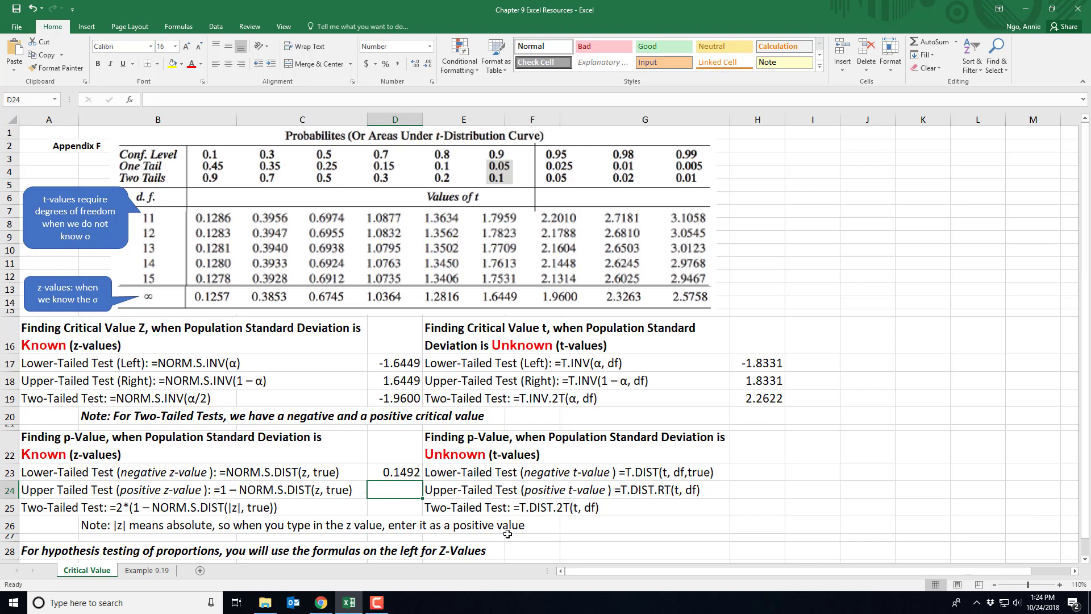
{"action": "type", "text": "=1-norm.s.dist("}
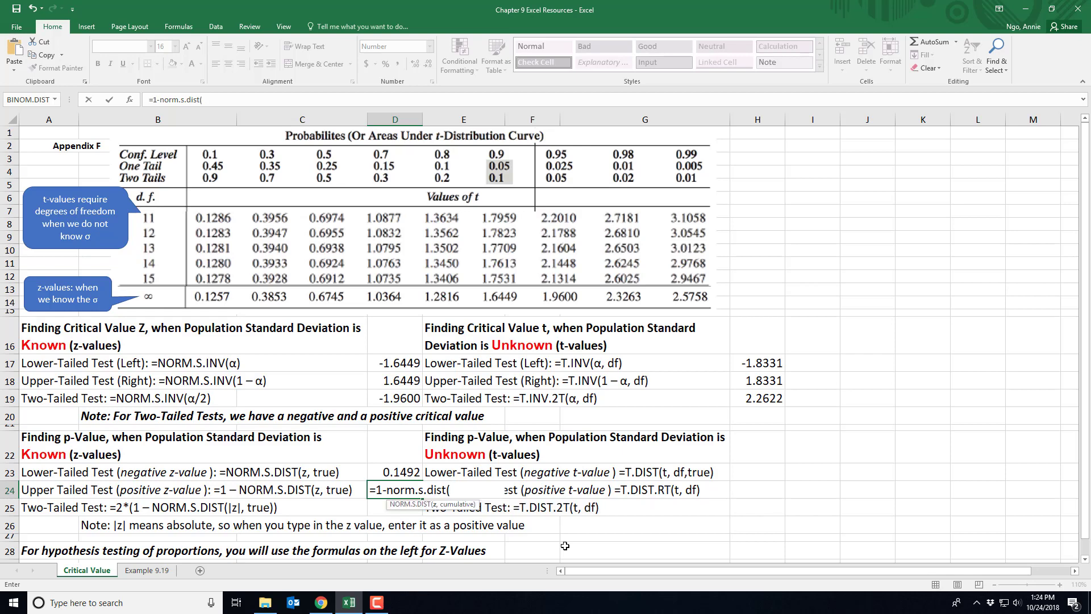
{"action": "type", "text": "3.32,True)"}
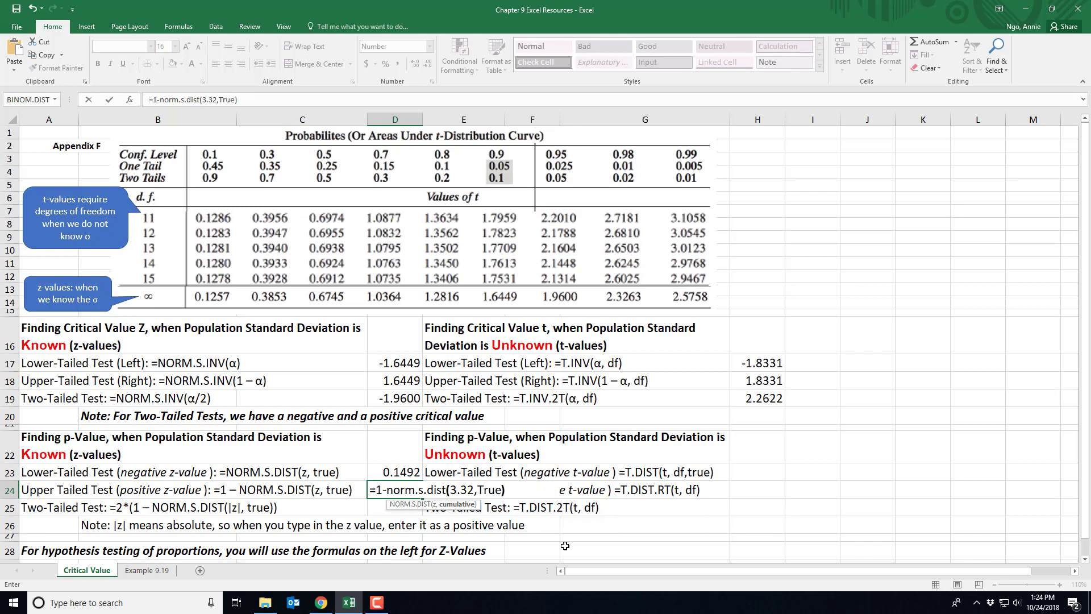
{"action": "key", "text": "Return"}
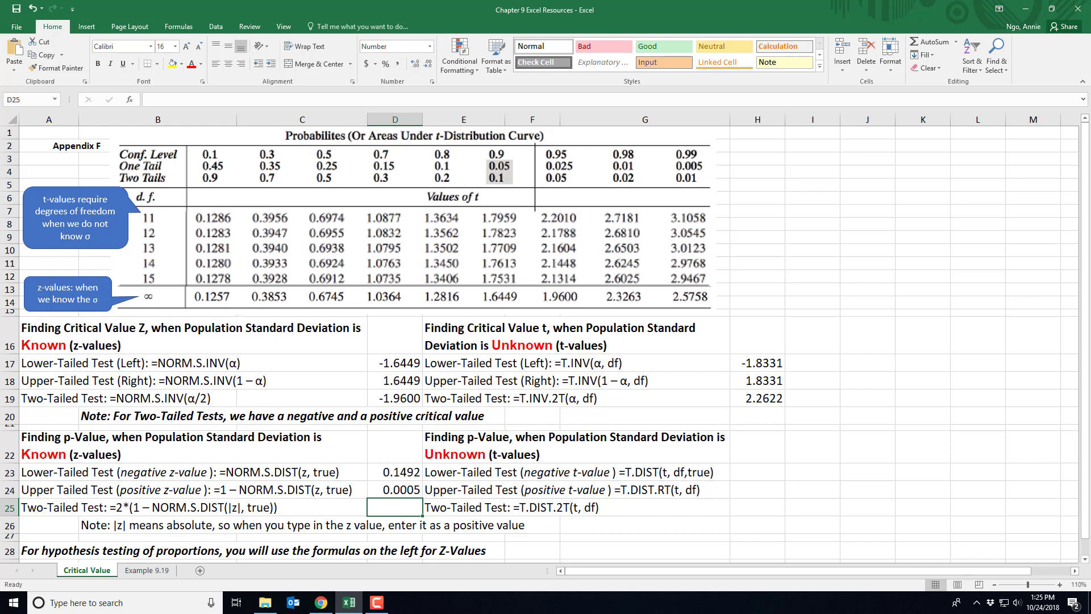
Enter =2*(1-NORM.S.DIST(1.5,True)) in D25 for the two-tailed p-value, 0.1336
{"action": "type", "text": "=2"}
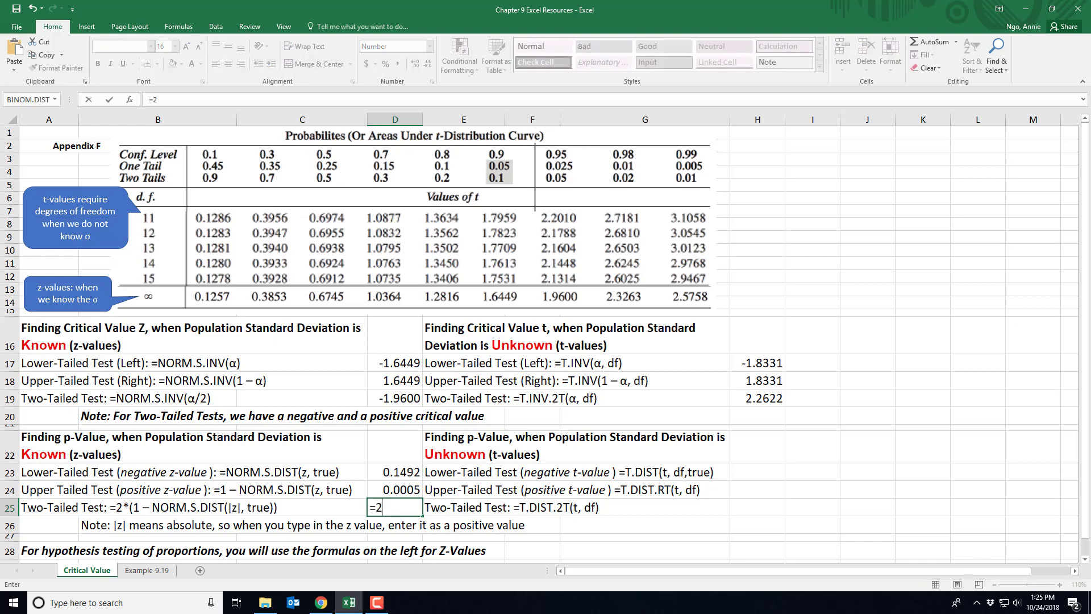
{"action": "type", "text": "*(1-NORM."}
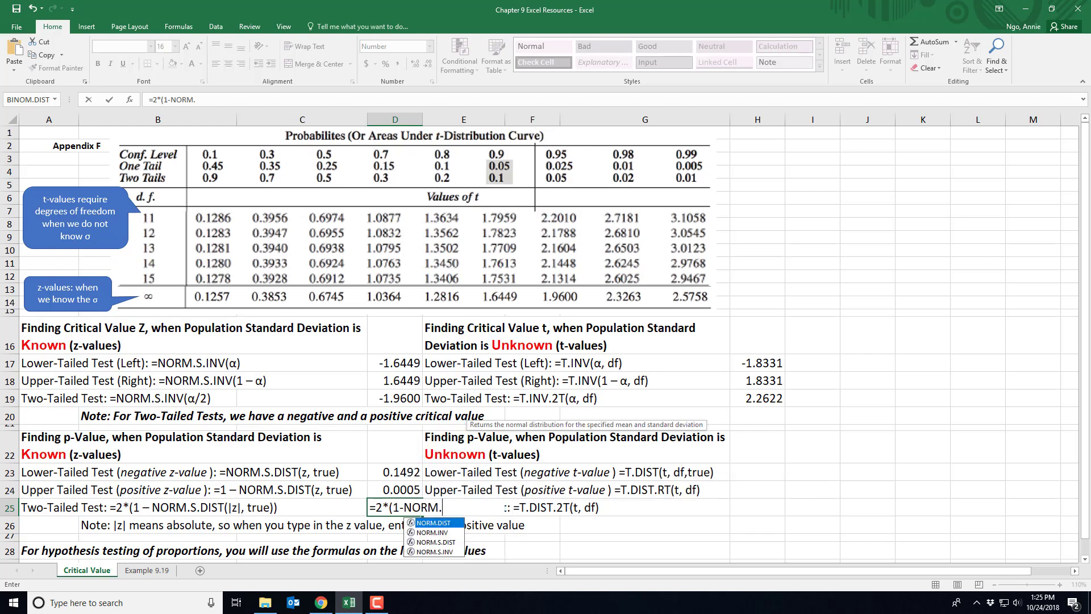
{"action": "type", "text": "S.DIST("}
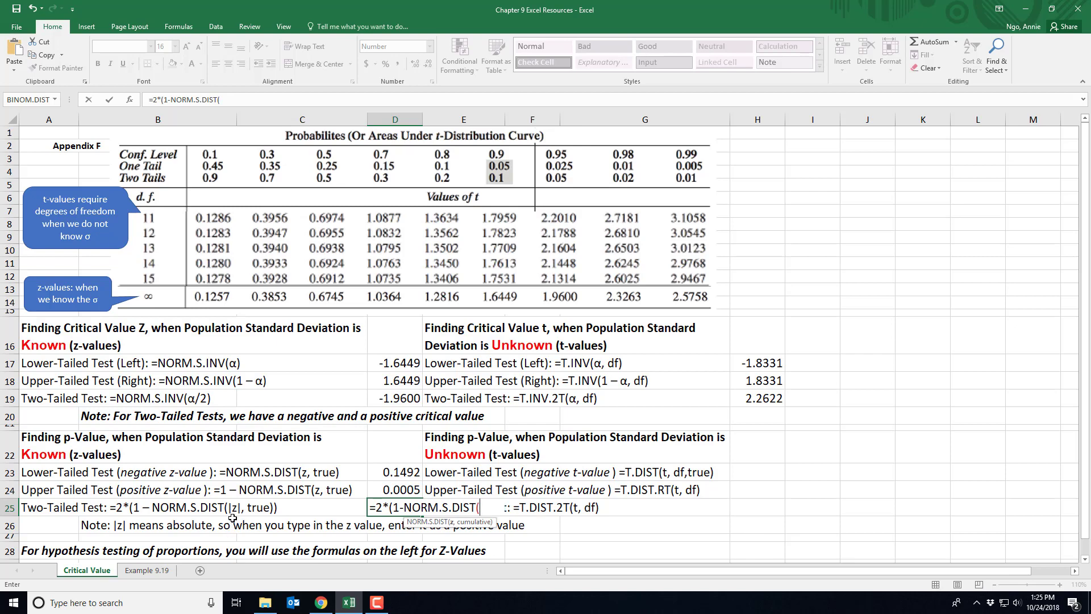
{"action": "type", "text": "1.5,T"}
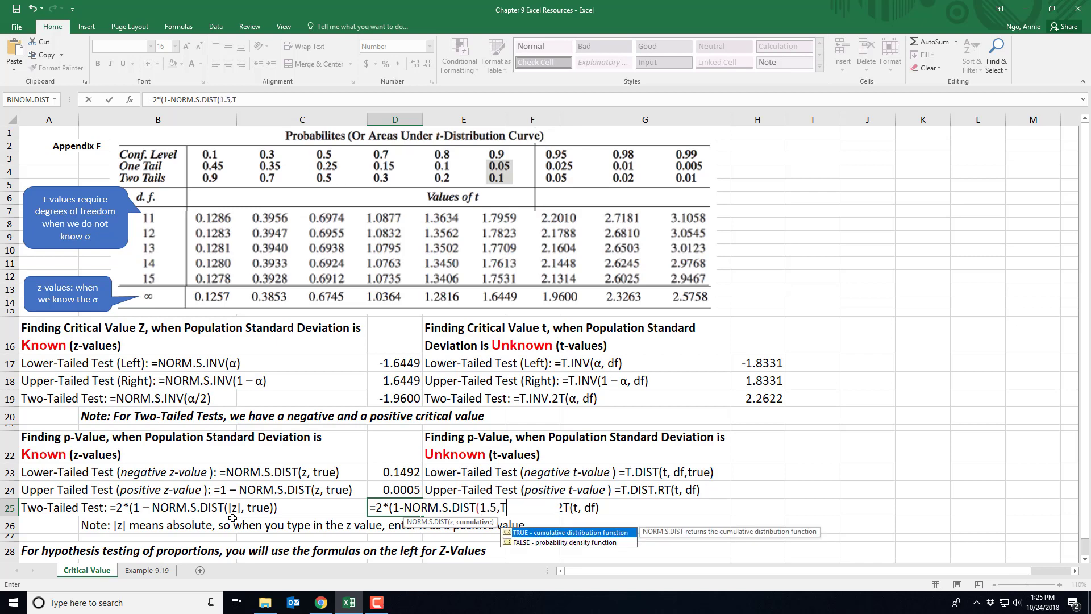
{"action": "type", "text": "rue))"}
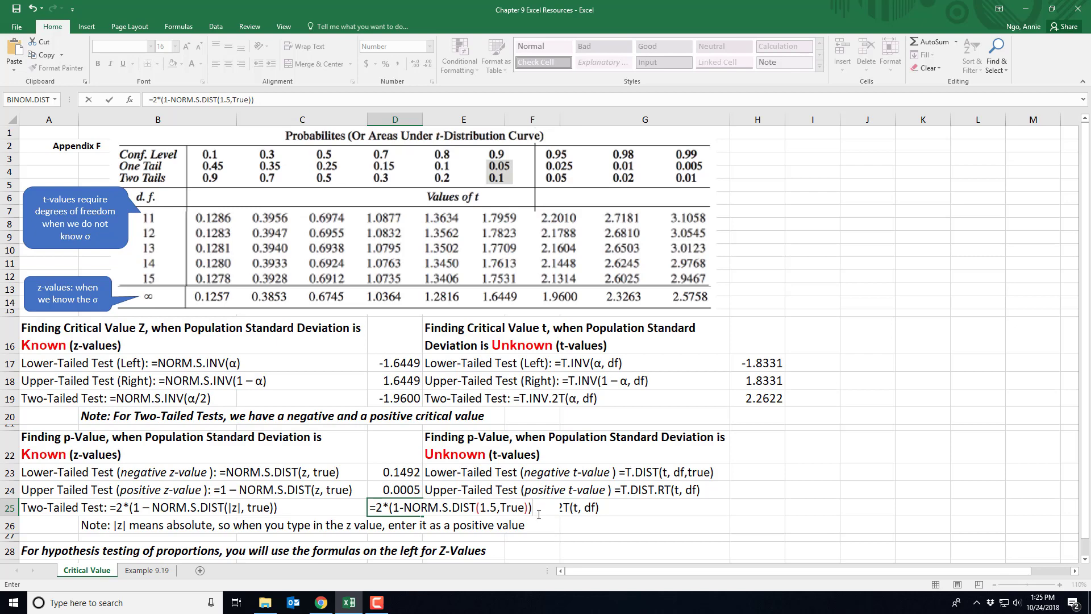
{"action": "key", "text": "Return"}
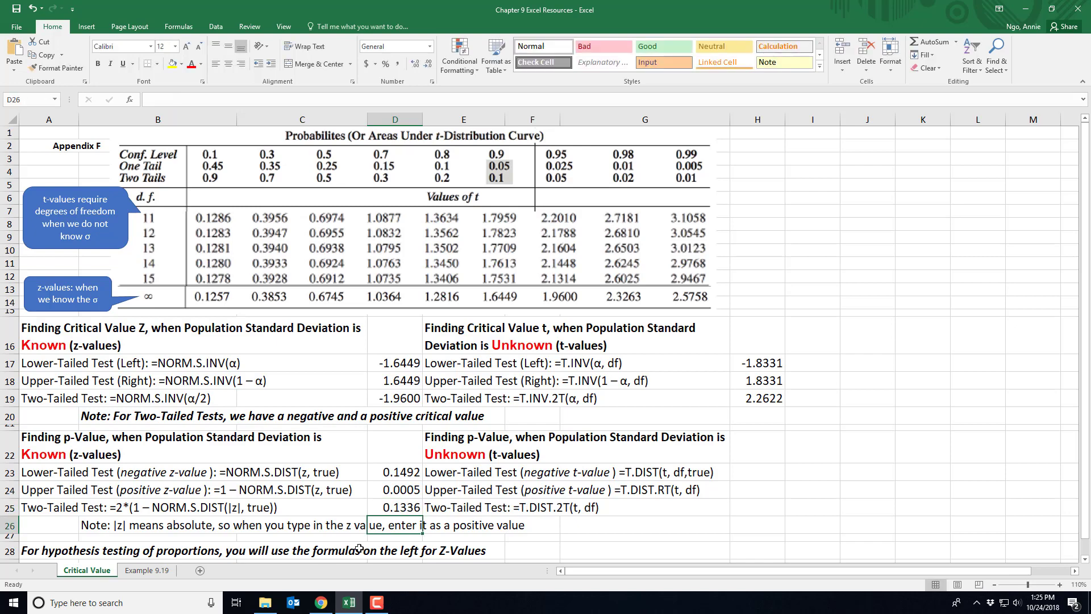
{"action": "left_click", "coordinate": [404, 507]}
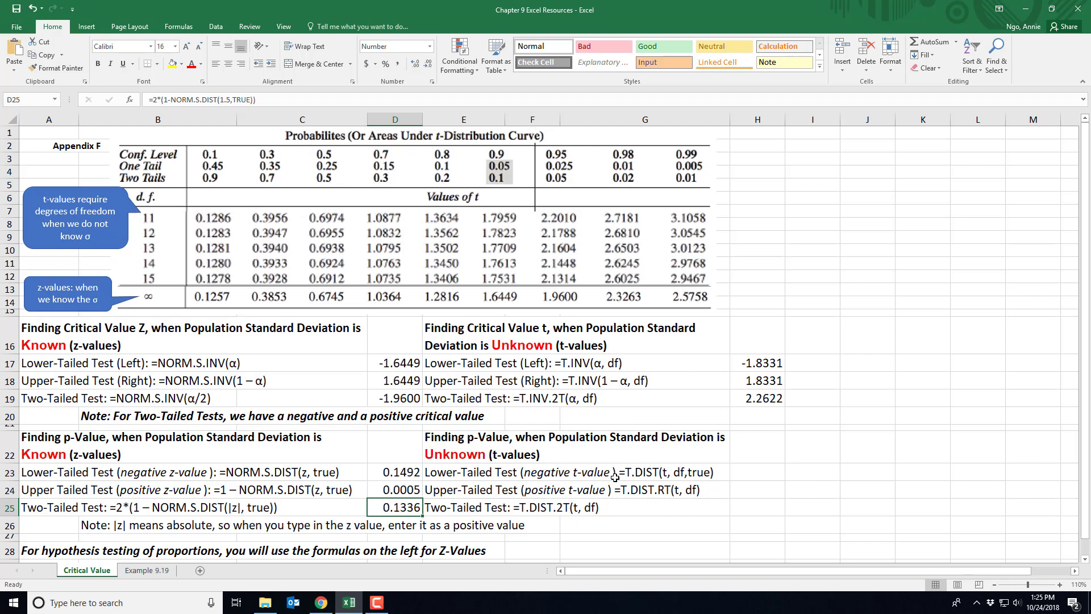
{"action": "left_click", "coordinate": [505, 454]}
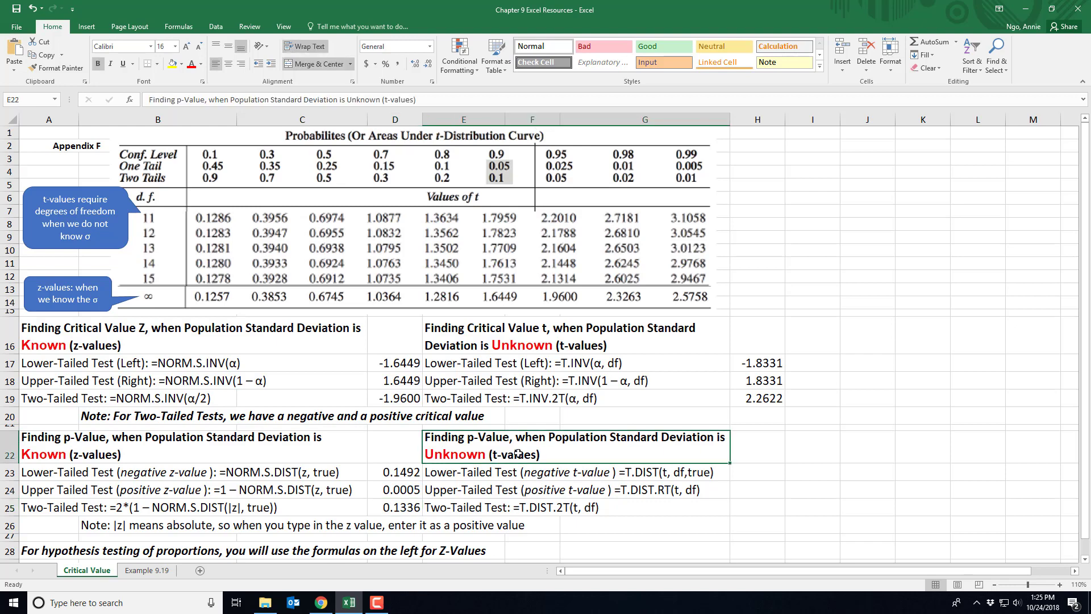
{"action": "left_click", "coordinate": [150, 461]}
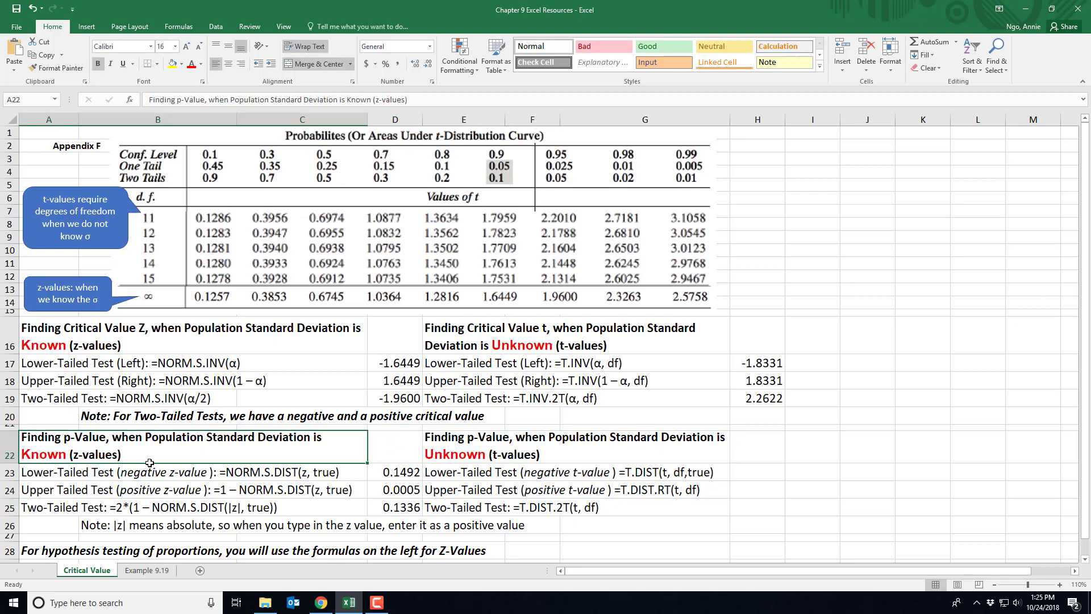
{"action": "left_click", "coordinate": [573, 457]}
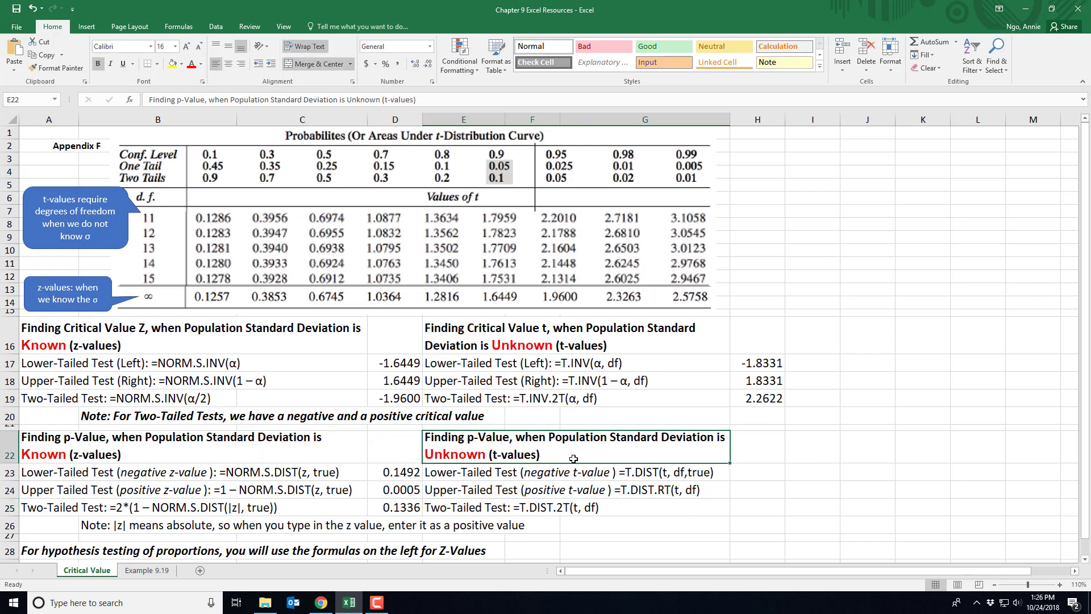
{"action": "left_click", "coordinate": [745, 477]}
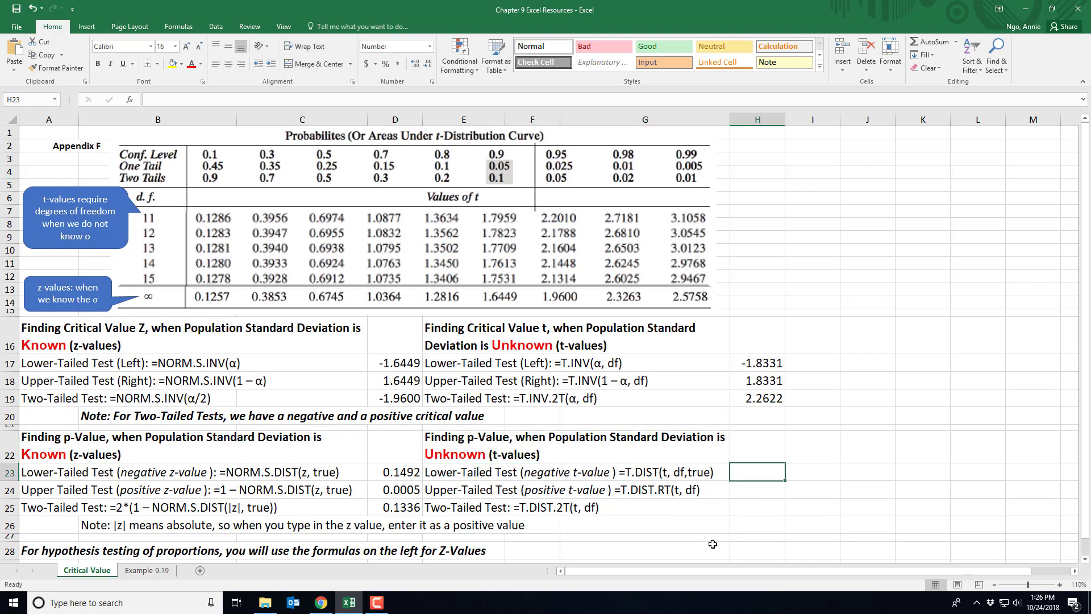
Enter =T.DIST(-1.05,9,True) in H23 for the lower-tailed t p-value, 0.1605
{"action": "type", "text": "=T.DIST(-1.05,9"}
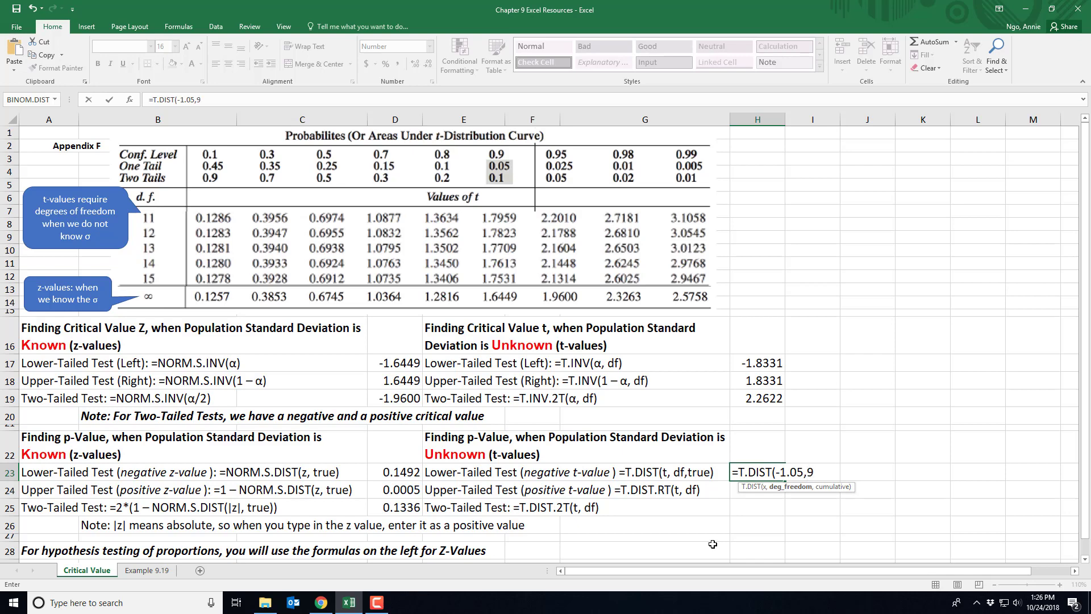
{"action": "type", "text": ","}
{"action": "type", "text": "True)"}
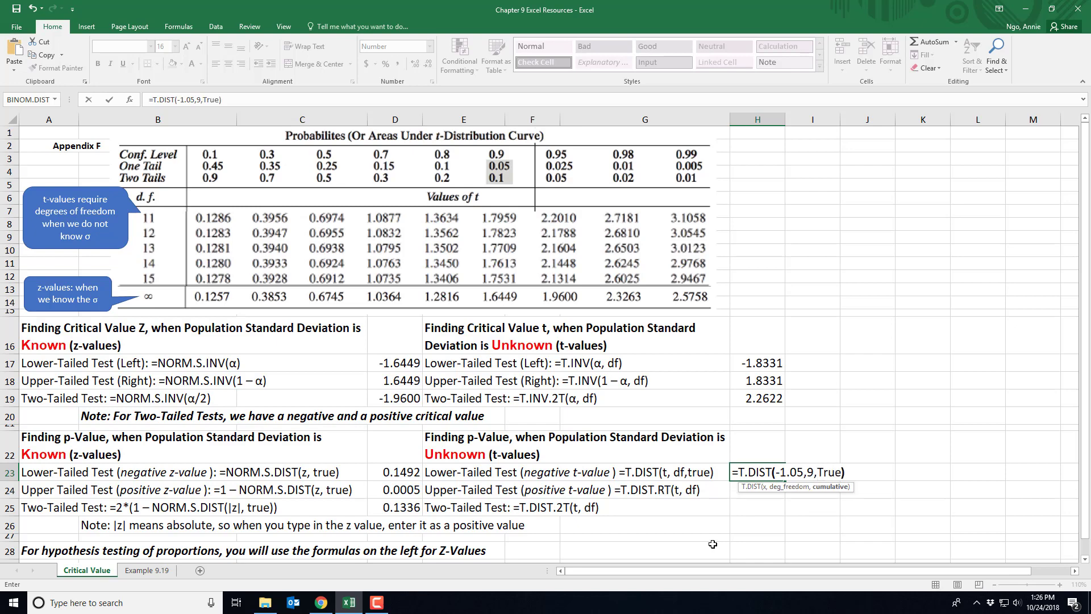
{"action": "key", "text": "Return"}
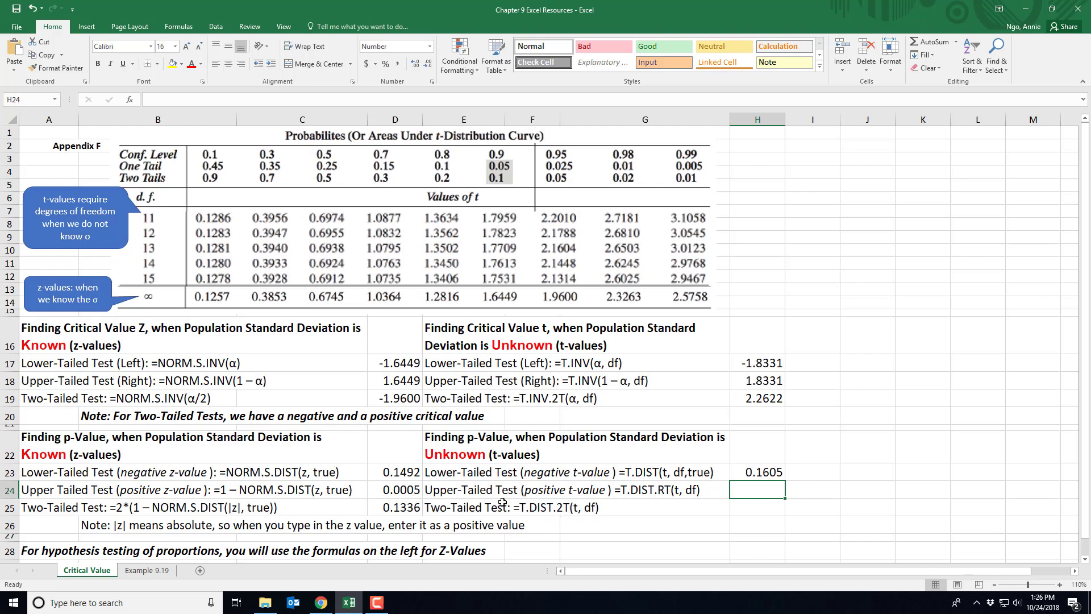
{"action": "left_click", "coordinate": [114, 555]}
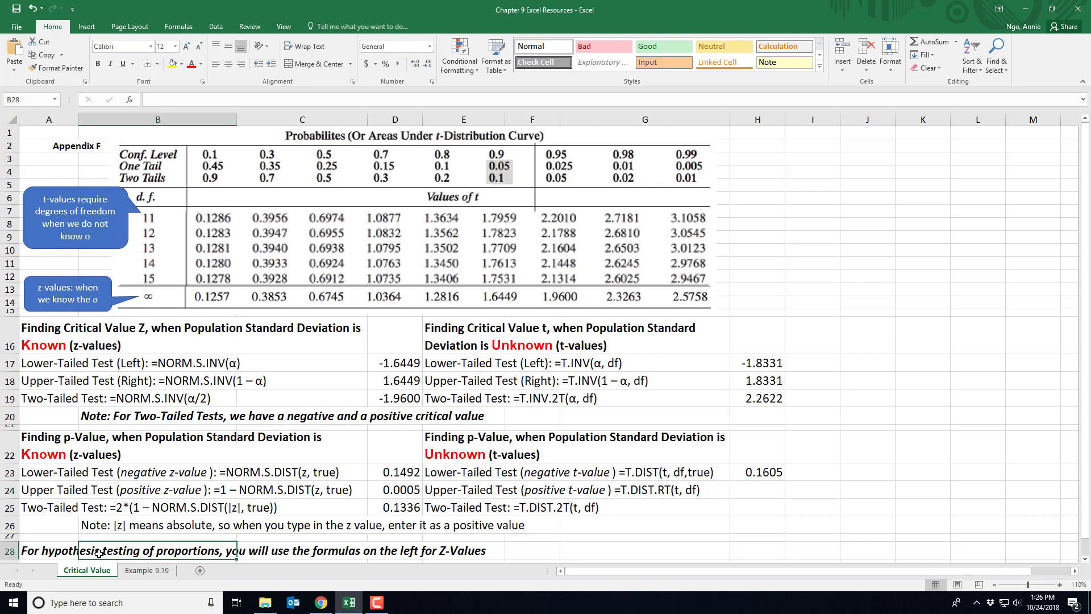
{"action": "left_click", "coordinate": [60, 549]}
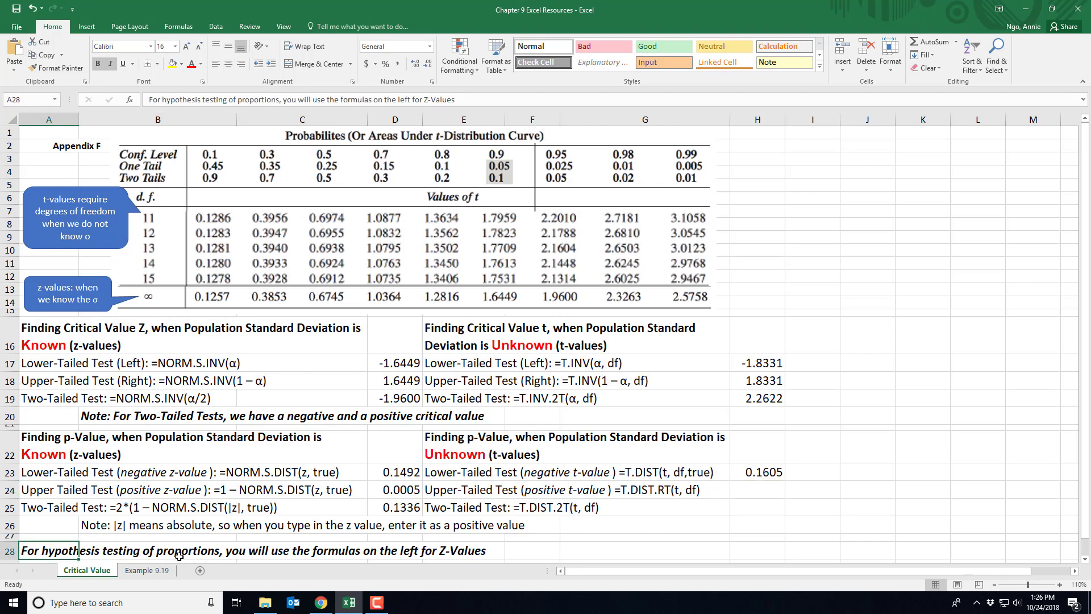